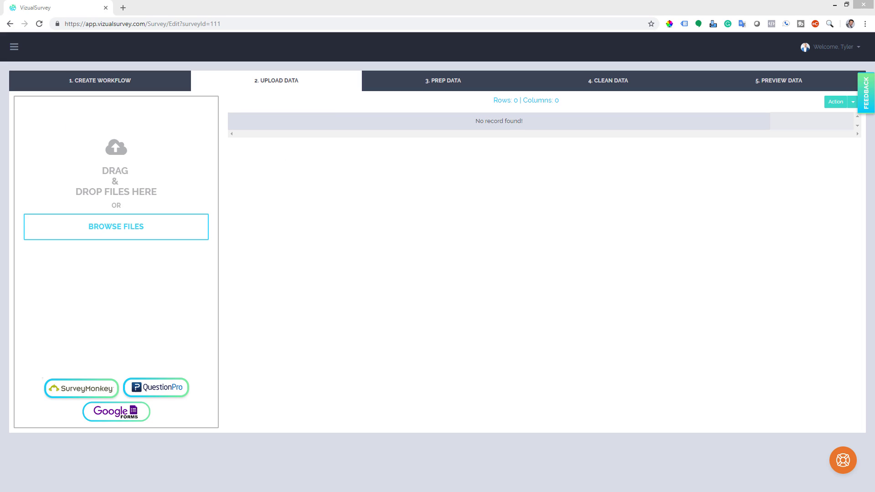
# Bring up the End User Survey- Zoho Survey PDF and look through its contact fields, region, date and matrix questions.
pyautogui.moveTo(71, 120); pyautogui.dragTo(449, 78)
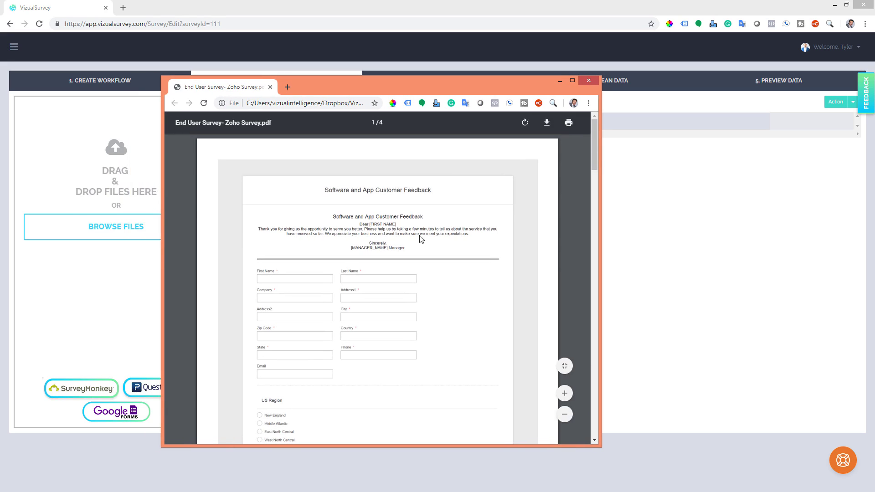
pyautogui.scroll(-15, 421, 239)
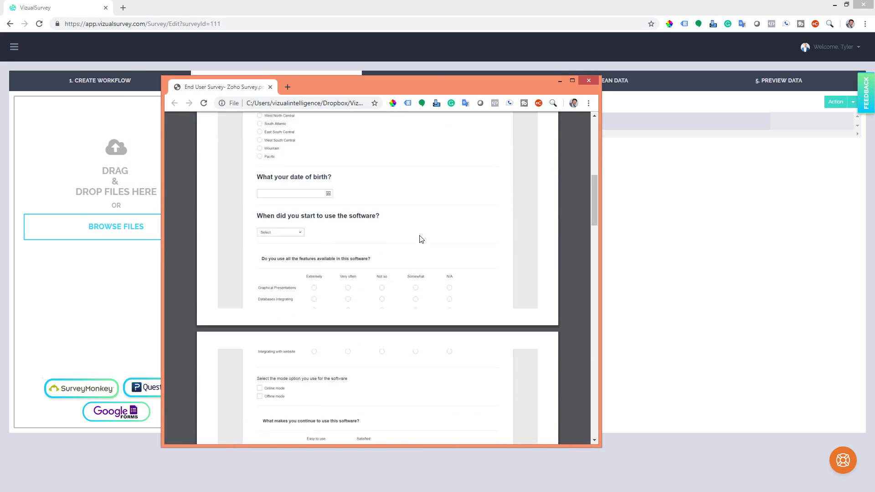
pyautogui.scroll(10, 420, 239)
pyautogui.scroll(-10, 418, 238)
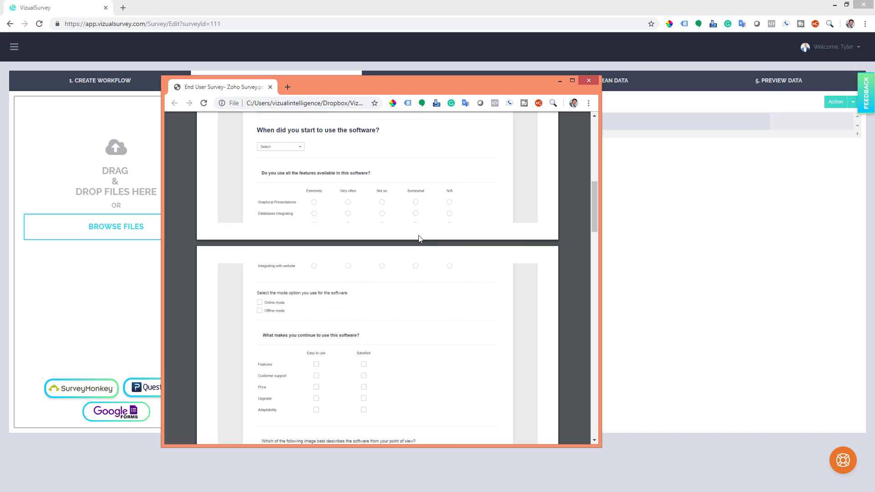
pyautogui.scroll(15, 418, 238)
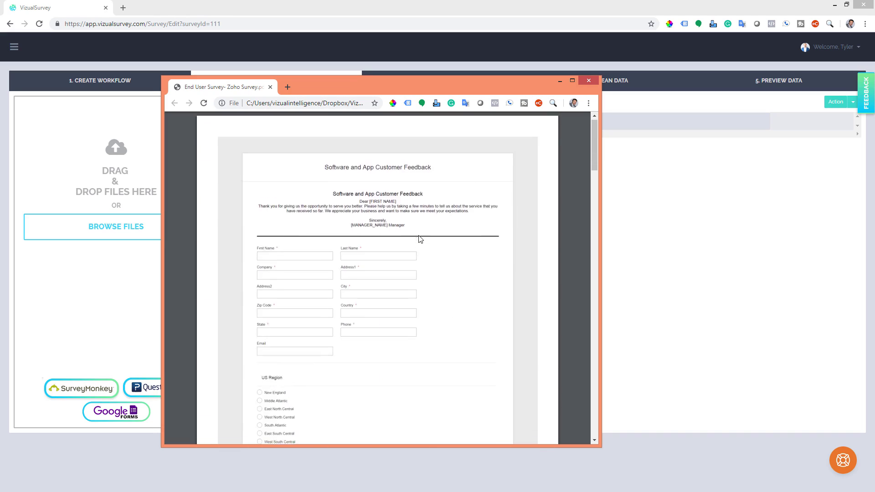
pyautogui.moveTo(420, 88); pyautogui.dragTo(0, 89)
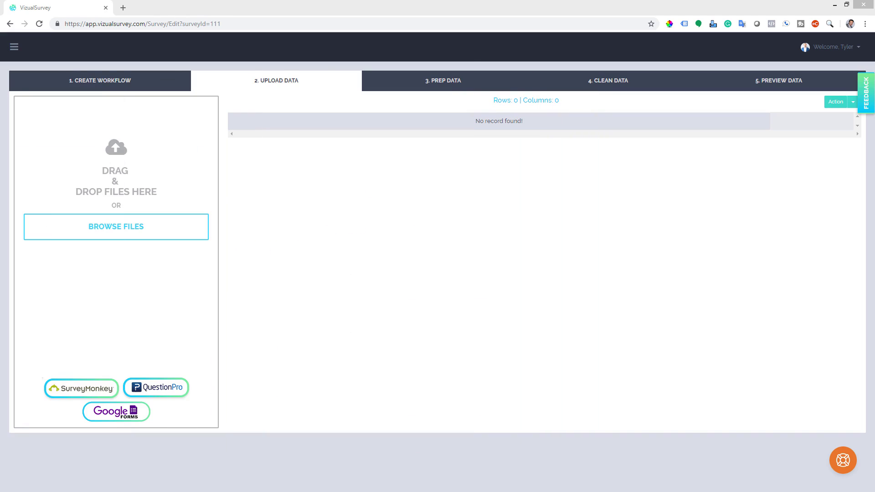
# Bring up the Question Types - Zoho Word document and review which question type each survey question uses.
pyautogui.moveTo(0, 111); pyautogui.dragTo(520, 99)
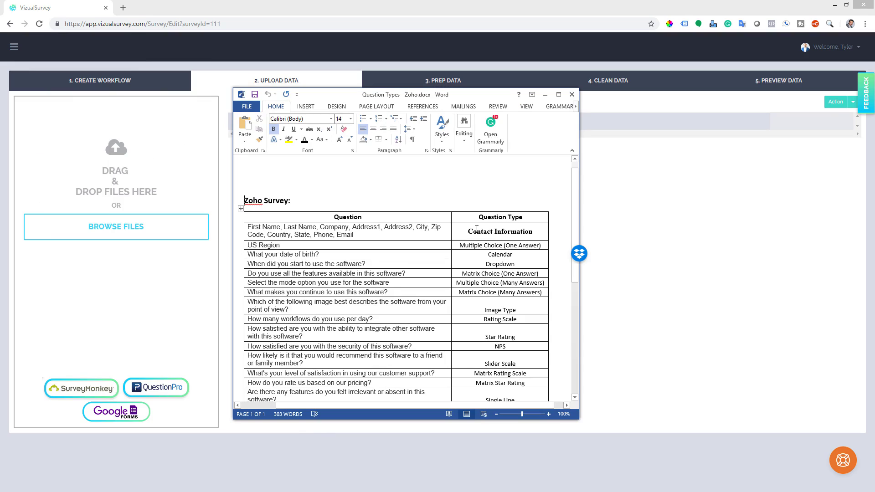
pyautogui.click(400, 235)
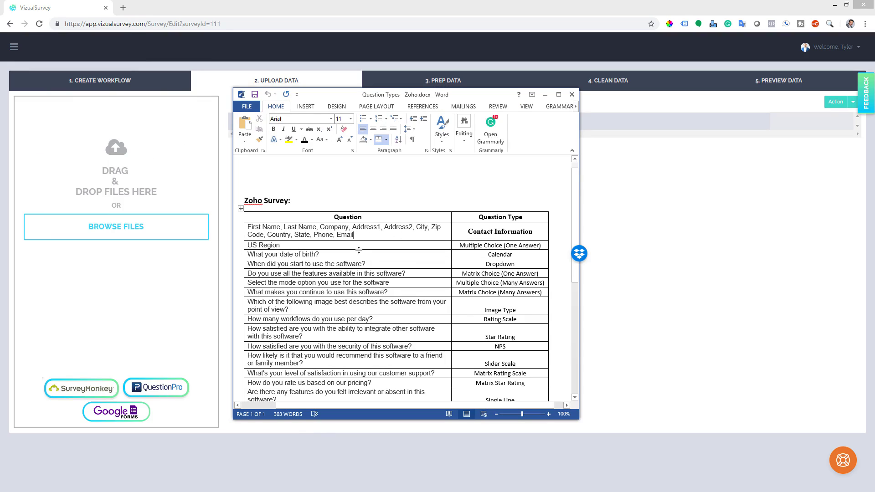
pyautogui.click(465, 231)
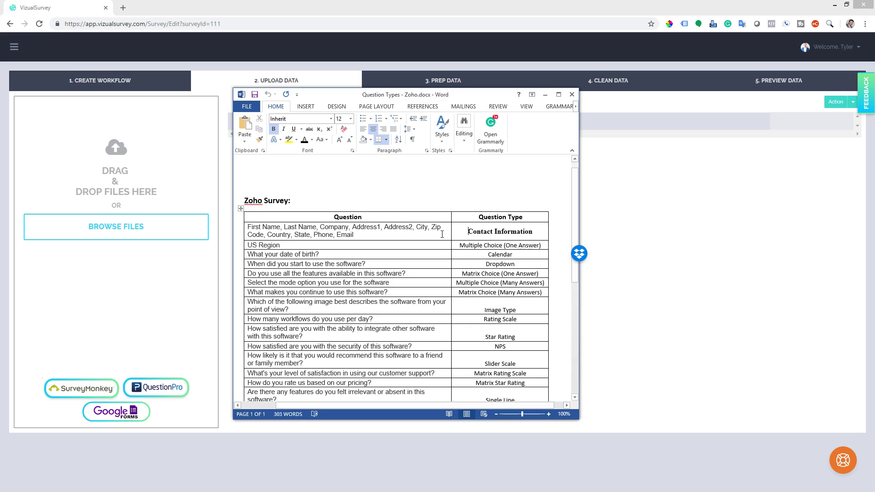
pyautogui.click(402, 237)
pyautogui.click(460, 235)
pyautogui.click(459, 246)
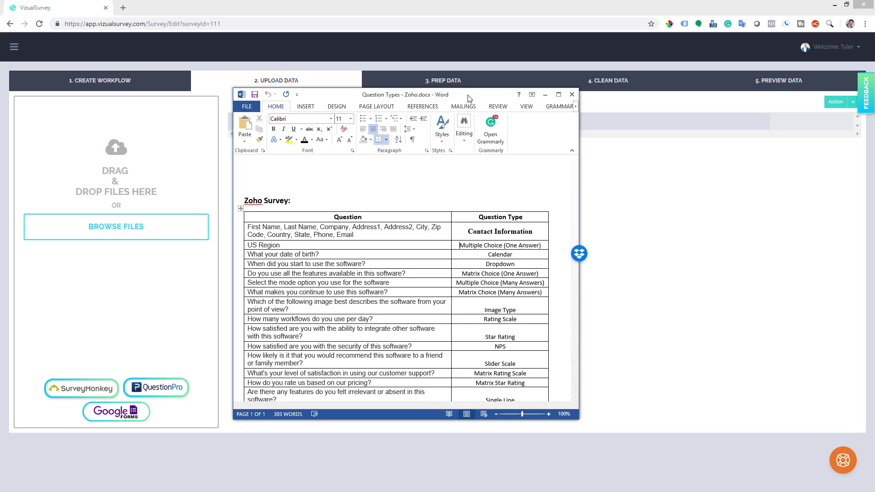
pyautogui.moveTo(468, 96); pyautogui.dragTo(424, 86)
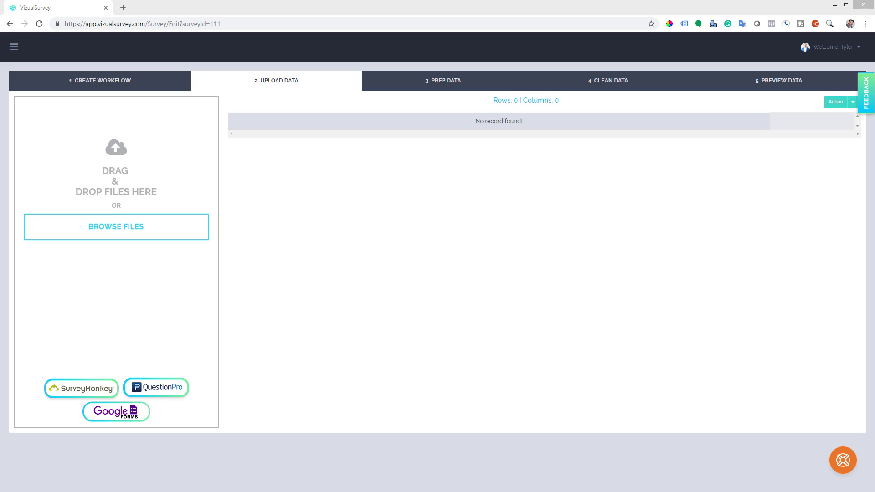
# Upload the Responses and Report Zoho.xlsx file to the workflow's data upload area.
pyautogui.moveTo(41, 360); pyautogui.dragTo(114, 228)
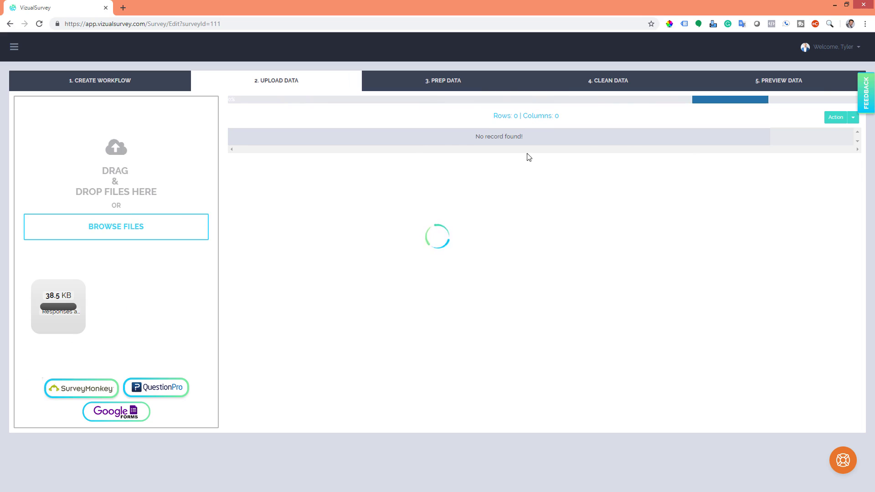
# Switch to the Responses and Report Zoho.xlsx workbook in Excel and examine the contact-information column headings on the Responses sheet.
pyautogui.hotkey('alt', 'Tab')
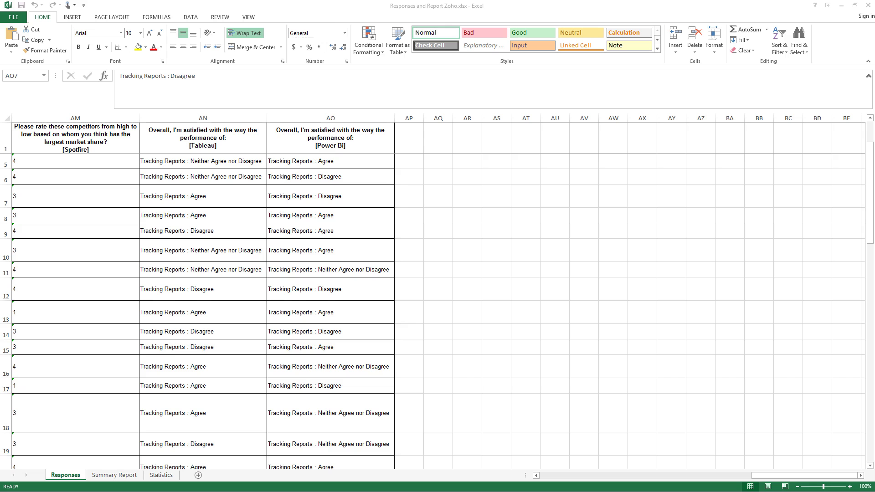
pyautogui.click(702, 428)
pyautogui.moveTo(774, 476); pyautogui.dragTo(413, 449)
pyautogui.click(276, 187)
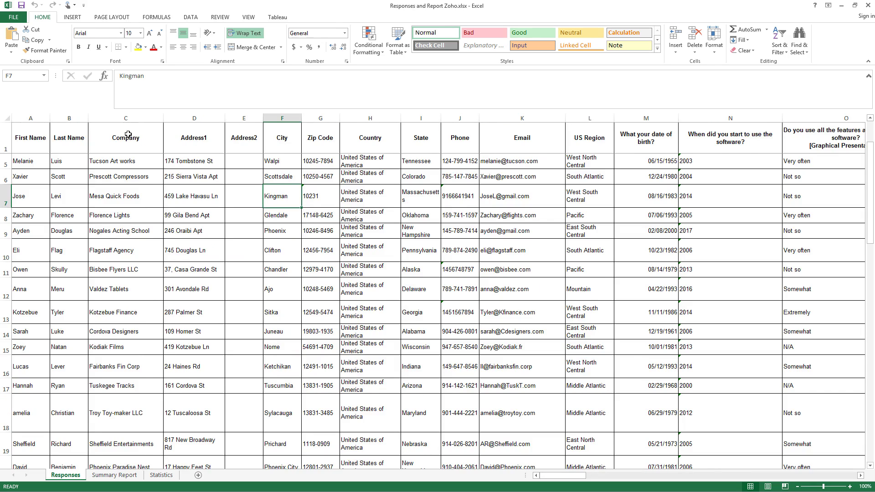
pyautogui.click(177, 182)
pyautogui.click(27, 147)
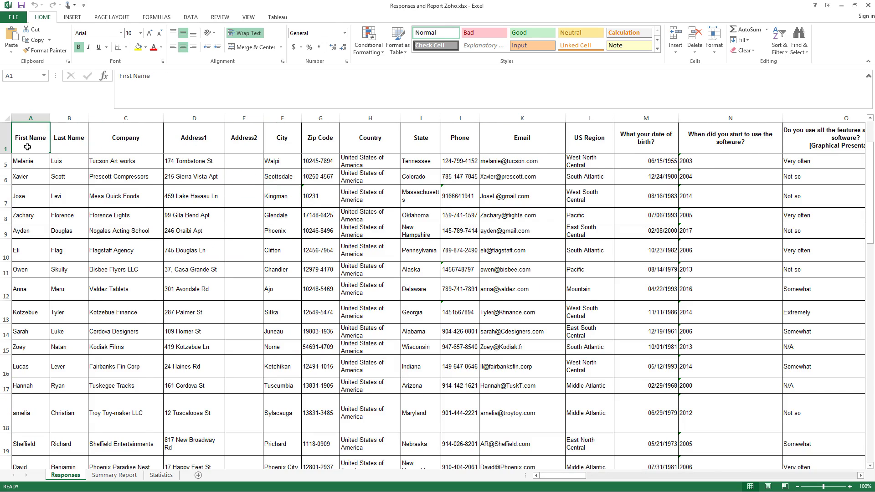
pyautogui.click(71, 152)
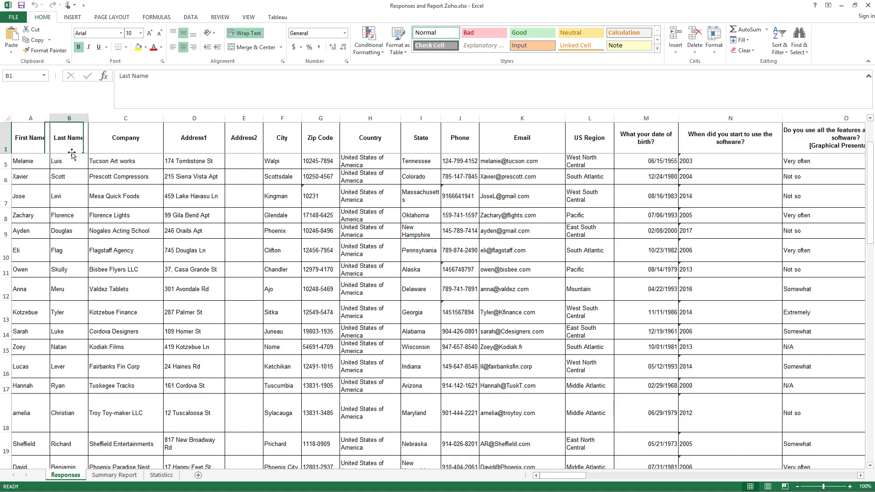
pyautogui.click(132, 157)
pyautogui.click(276, 157)
pyautogui.click(355, 144)
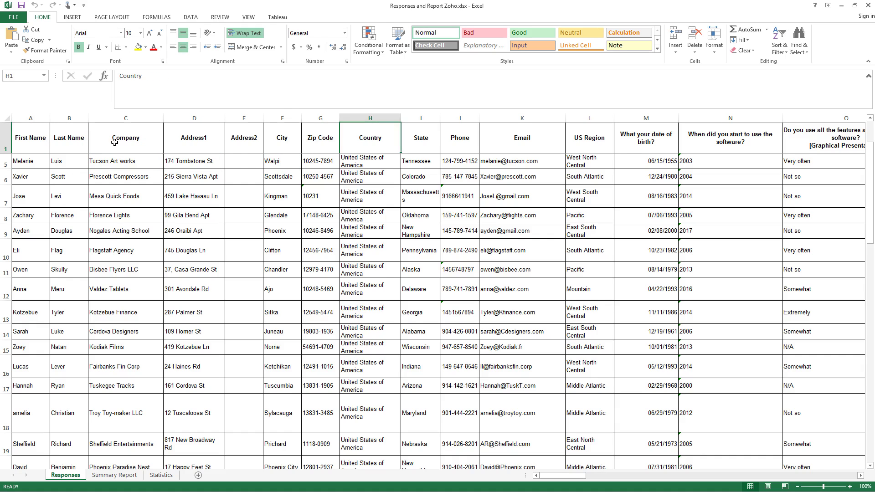
pyautogui.click(7, 137)
pyautogui.click(411, 158)
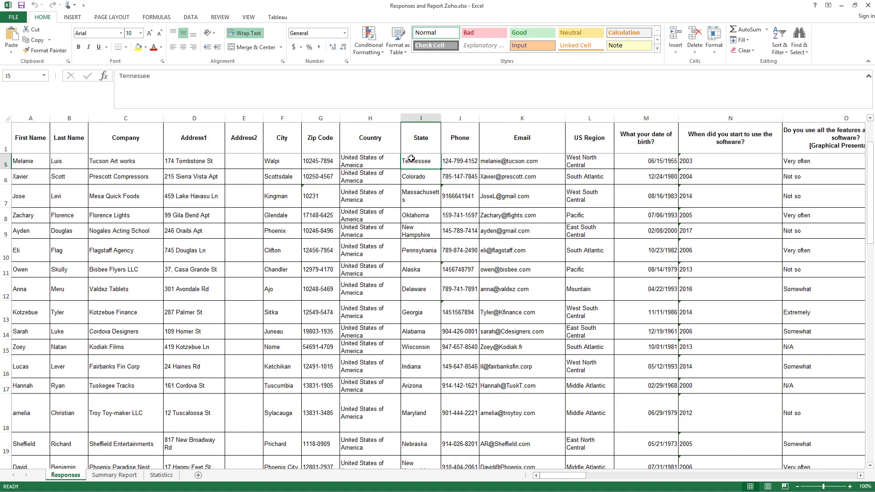
# Examine the first column of the Responses sheet for a respondent ID, and return to VizualSurvey.
pyautogui.scroll(-1, 411, 159)
pyautogui.scroll(2, 28, 146)
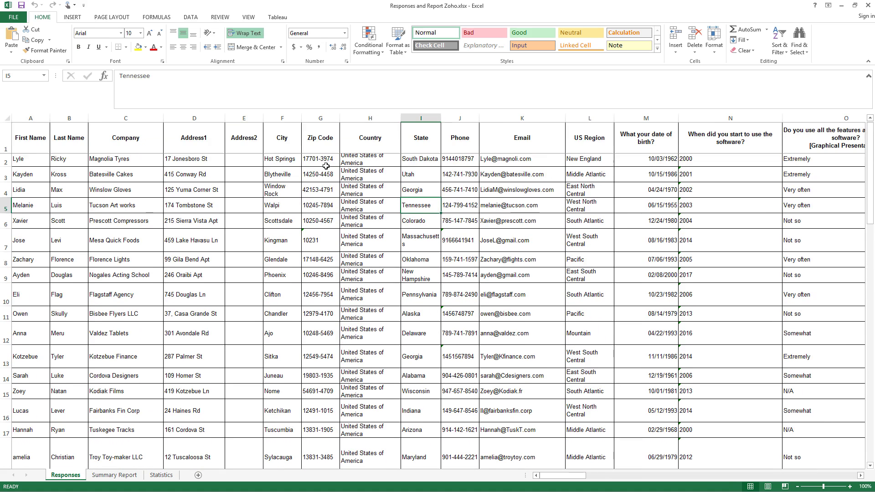
pyautogui.click(28, 146)
pyautogui.press('F2')
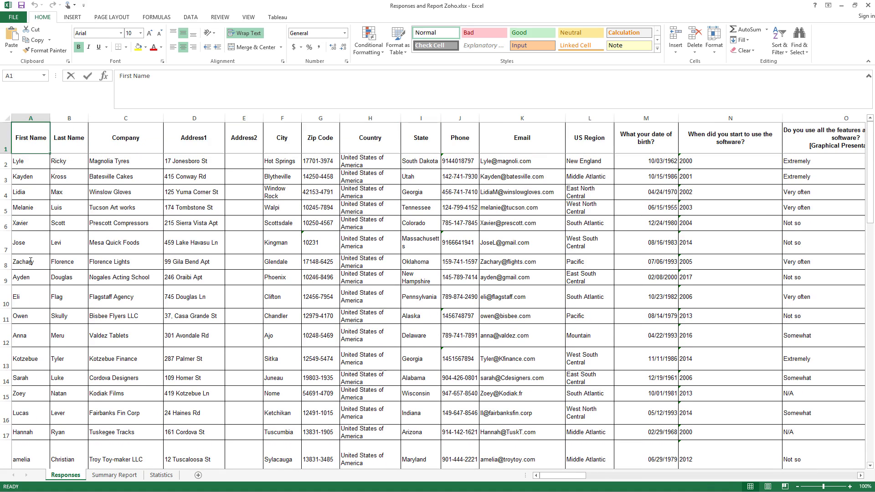
pyautogui.click(29, 263)
pyautogui.click(37, 138)
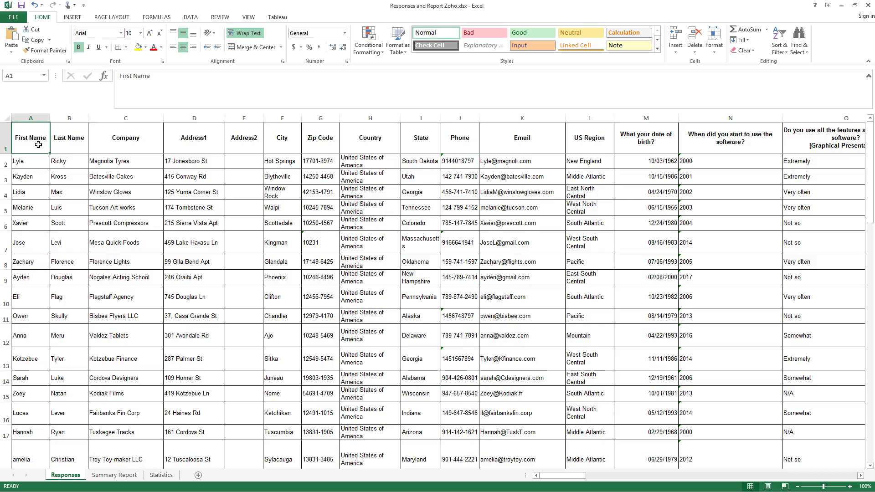
pyautogui.scroll(-12, 39, 145)
pyautogui.scroll(12, 38, 145)
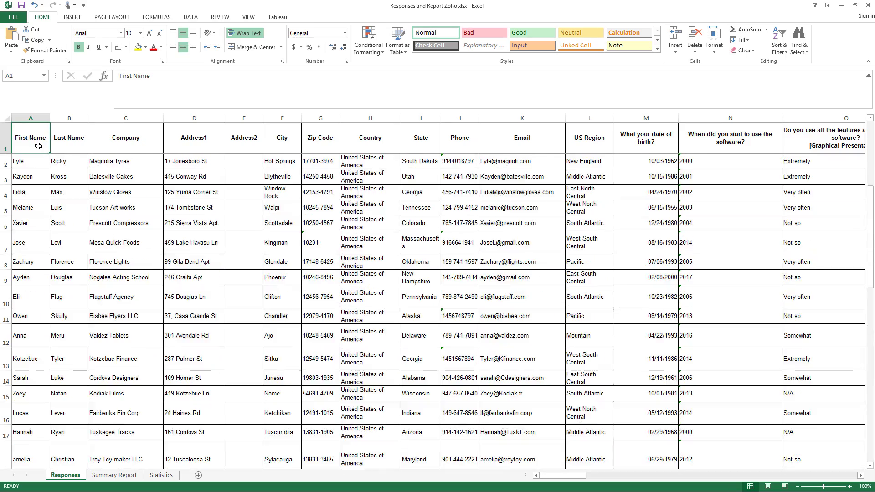
pyautogui.click(35, 120)
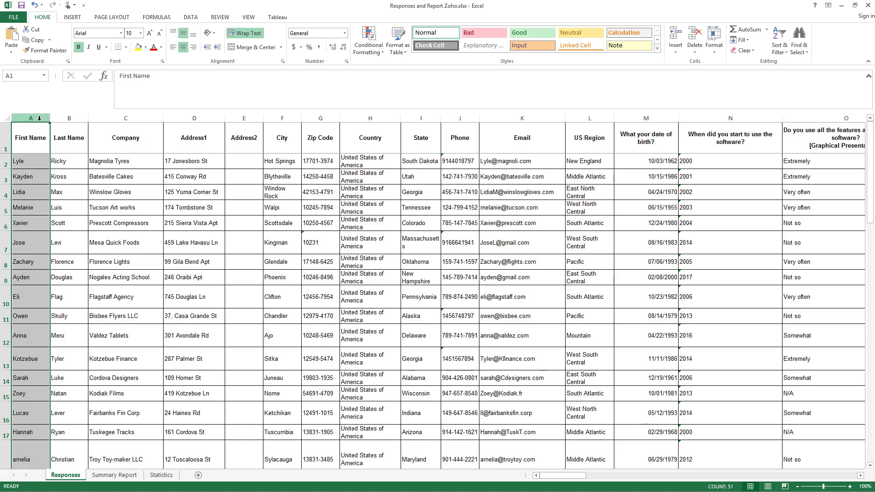
pyautogui.click(841, 5)
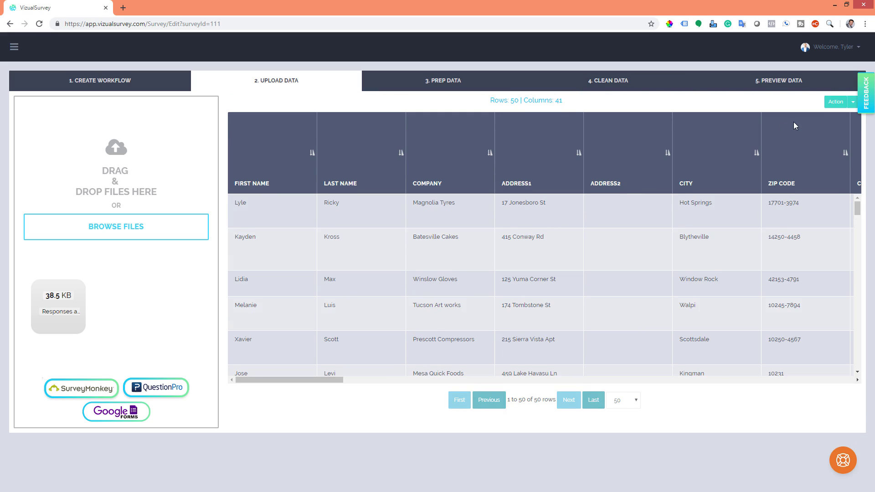
# Add a Resp. ID column to the uploaded data and check its numbering down the rows.
pyautogui.click(834, 103)
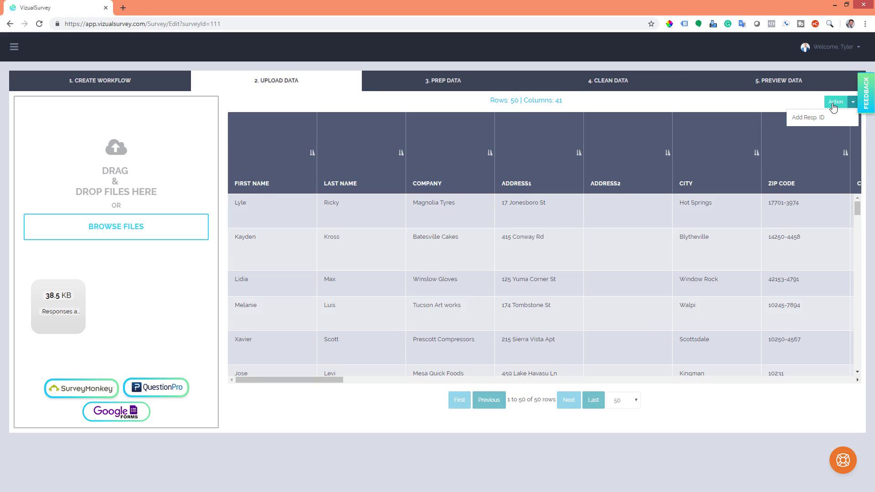
pyautogui.click(814, 119)
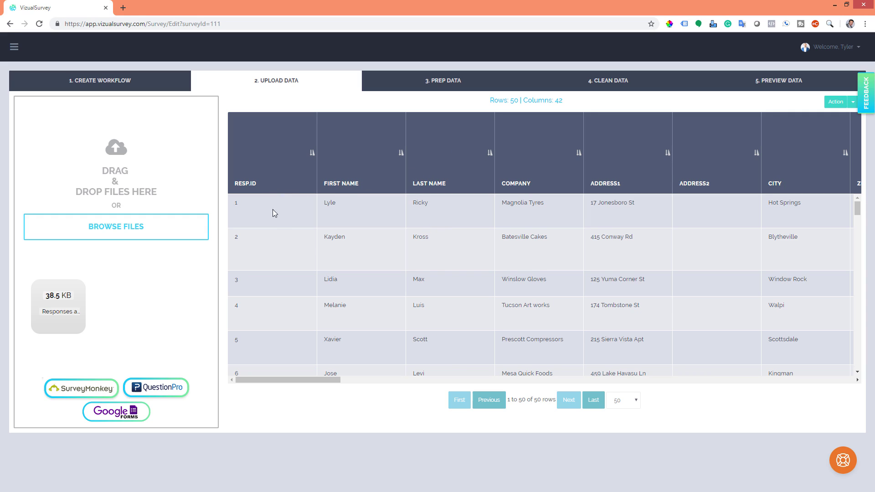
pyautogui.scroll(-10, 274, 241)
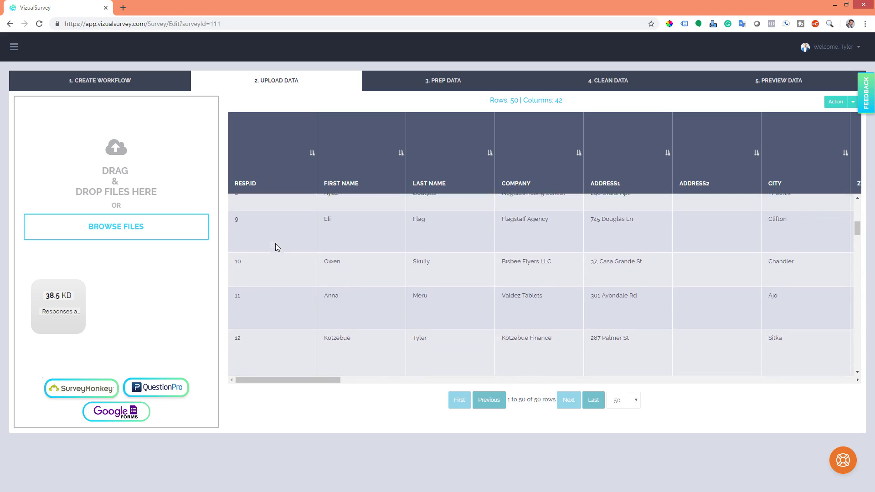
pyautogui.scroll(-10, 276, 246)
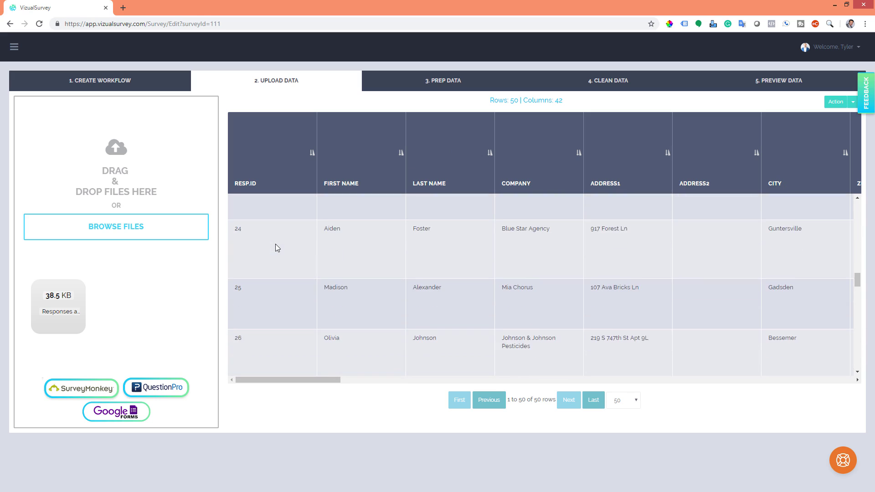
pyautogui.scroll(-10, 275, 247)
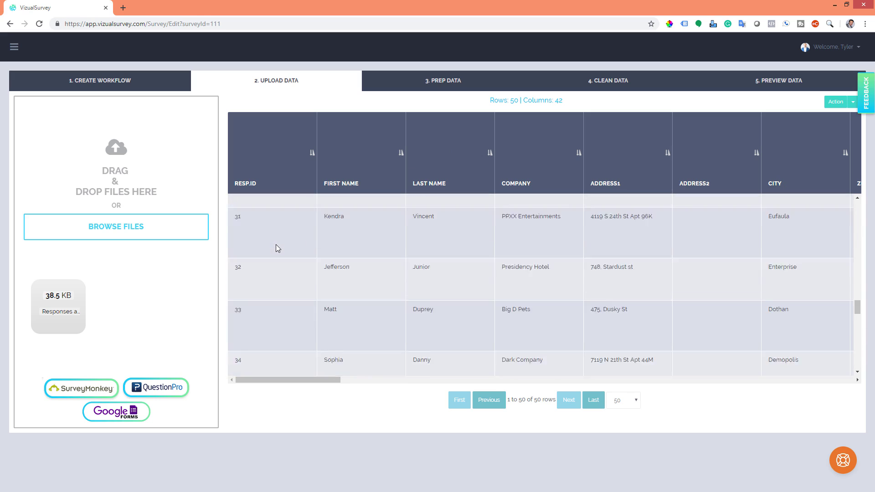
pyautogui.scroll(-8, 276, 245)
pyautogui.scroll(13, 277, 242)
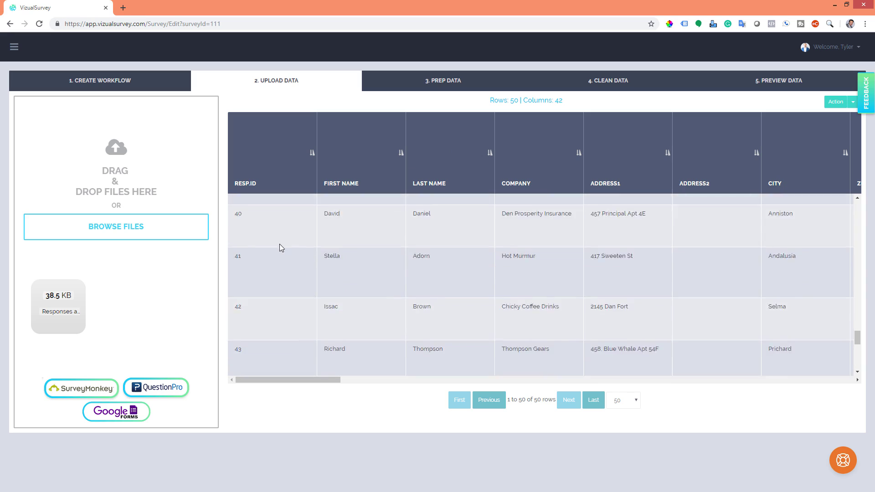
pyautogui.scroll(10, 283, 228)
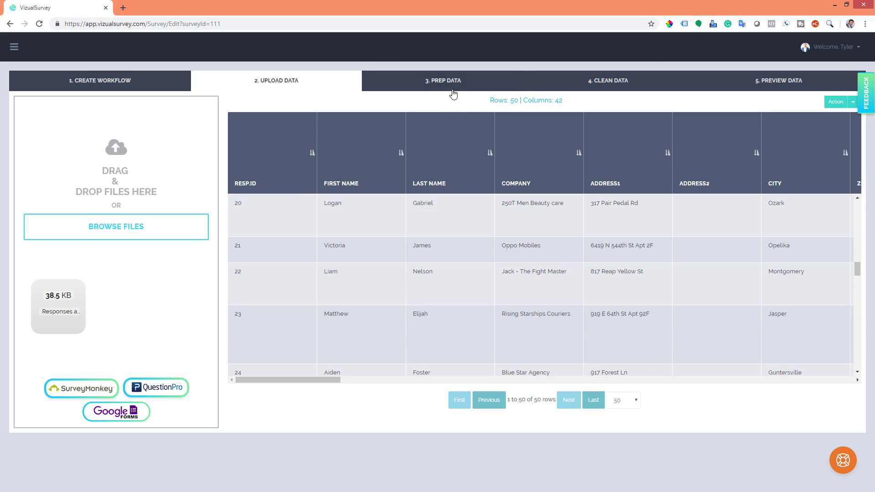
# Open the Prep Data stage and view the answer lists of the Last Name, Company and First Name columns.
pyautogui.click(434, 86)
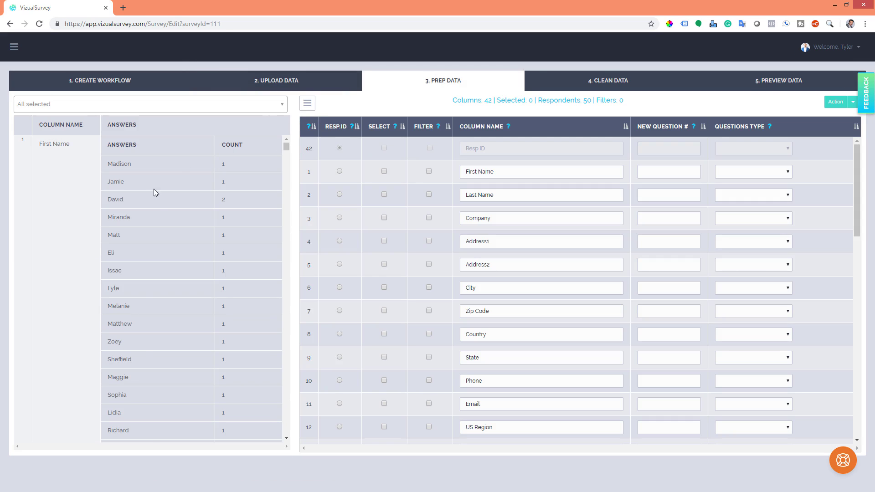
pyautogui.click(277, 109)
pyautogui.click(277, 111)
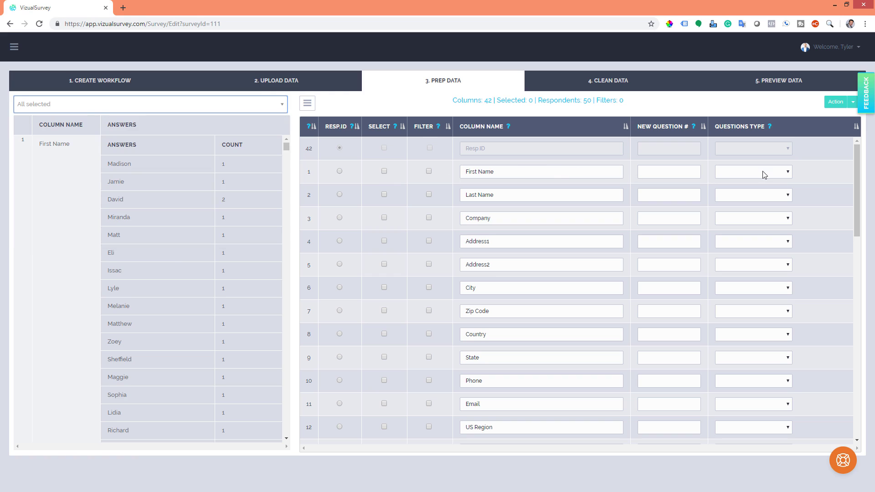
pyautogui.click(307, 201)
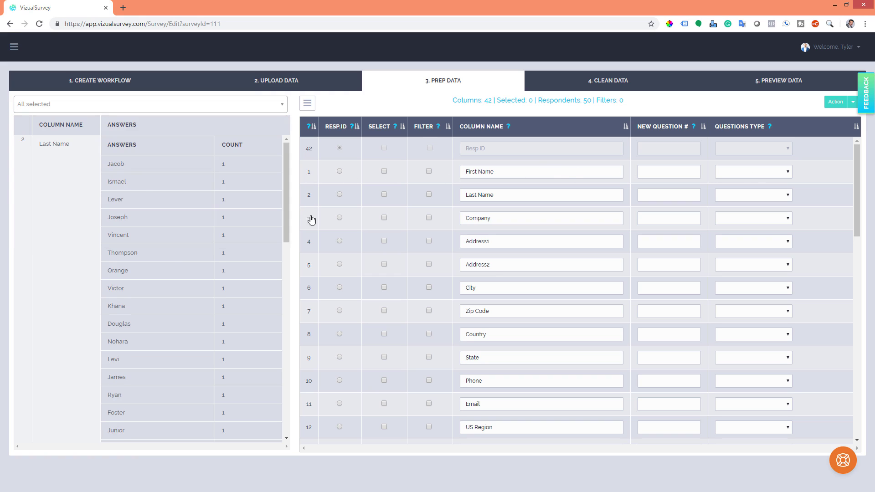
pyautogui.click(309, 220)
pyautogui.click(308, 246)
pyautogui.click(308, 224)
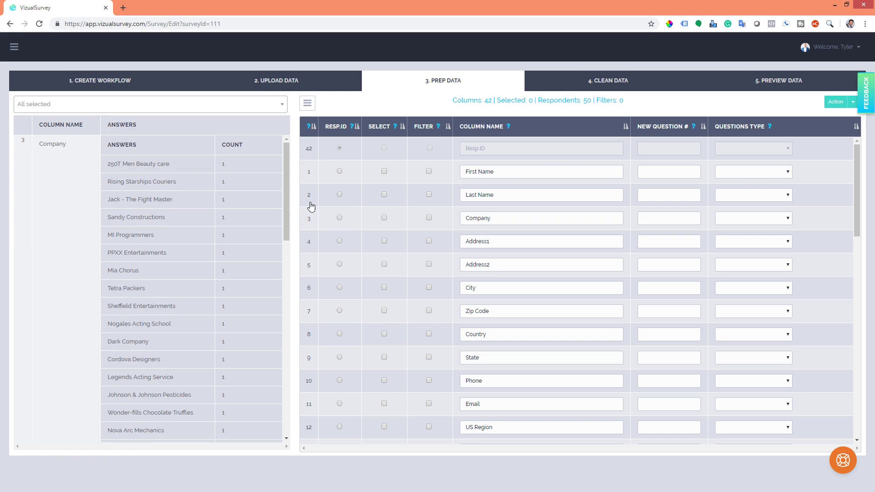
pyautogui.click(308, 196)
pyautogui.click(309, 183)
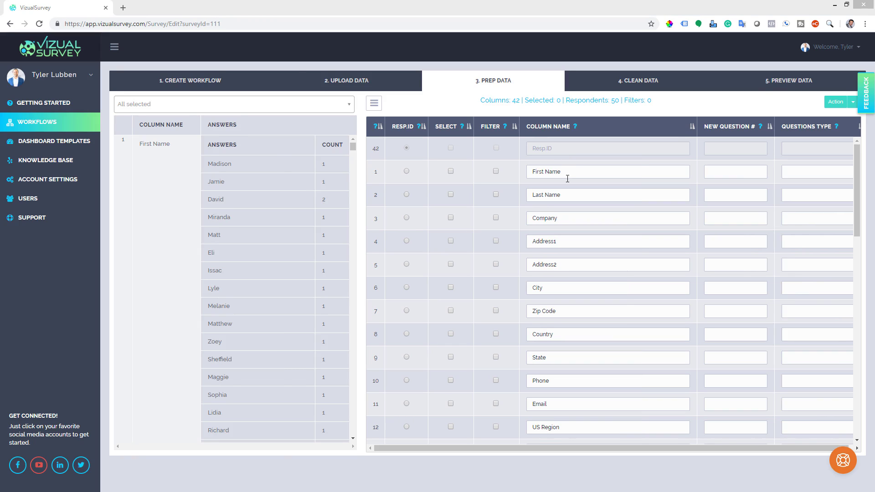
pyautogui.click(573, 172)
pyautogui.click(562, 199)
pyautogui.click(566, 213)
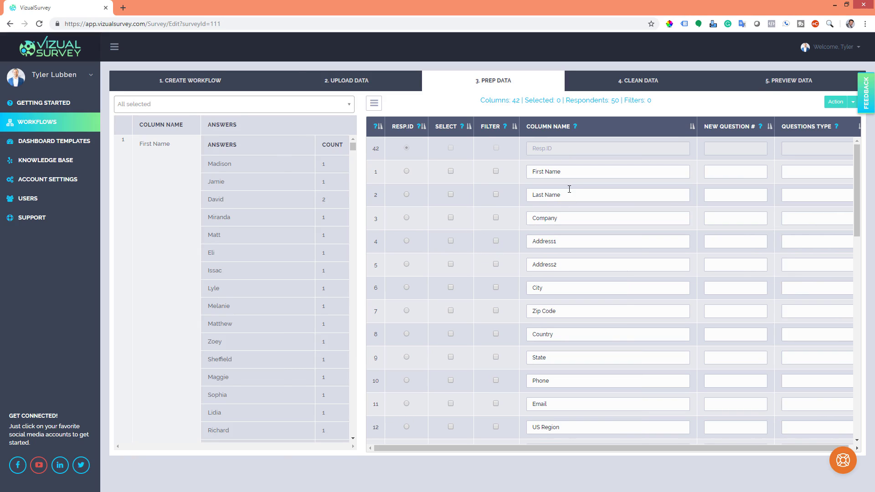
pyautogui.click(570, 195)
# Hide the First Name, Last Name, Address1, Address2, City, Country, State, Phone and Email columns from the prep data.
pyautogui.click(451, 171)
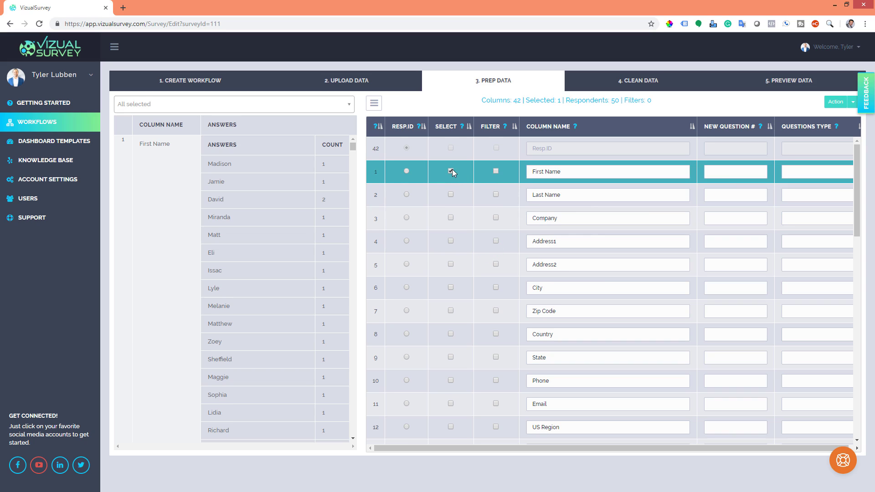
pyautogui.click(451, 194)
pyautogui.click(450, 217)
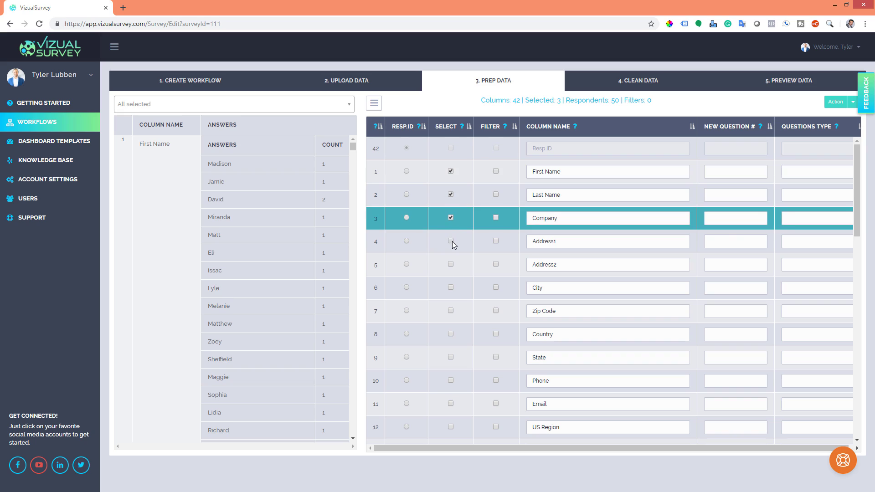
pyautogui.click(451, 241)
pyautogui.click(451, 265)
pyautogui.click(451, 287)
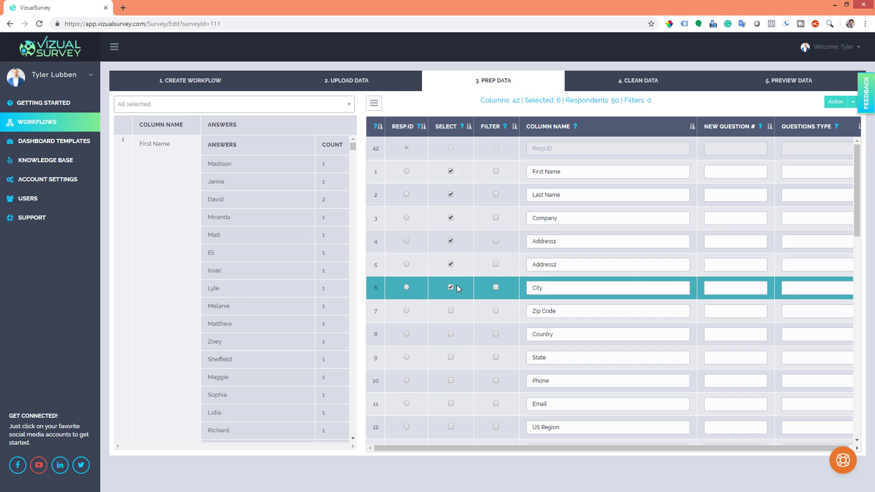
pyautogui.click(451, 311)
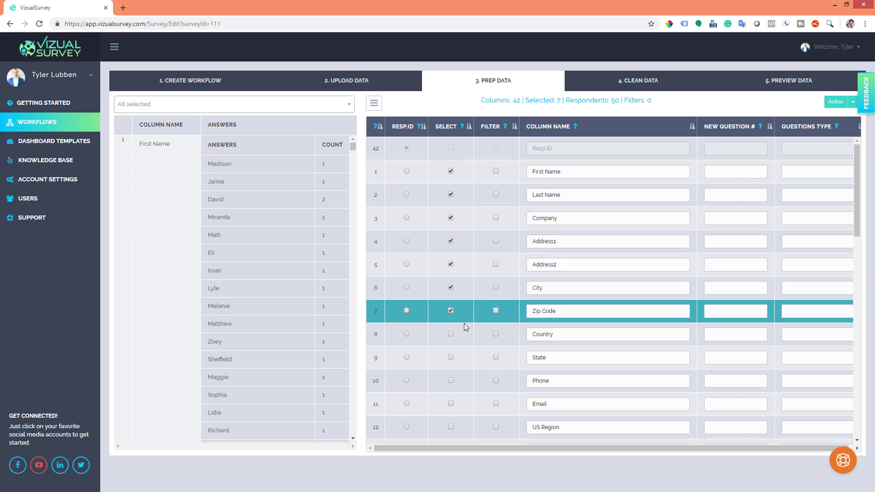
pyautogui.click(452, 311)
pyautogui.click(450, 218)
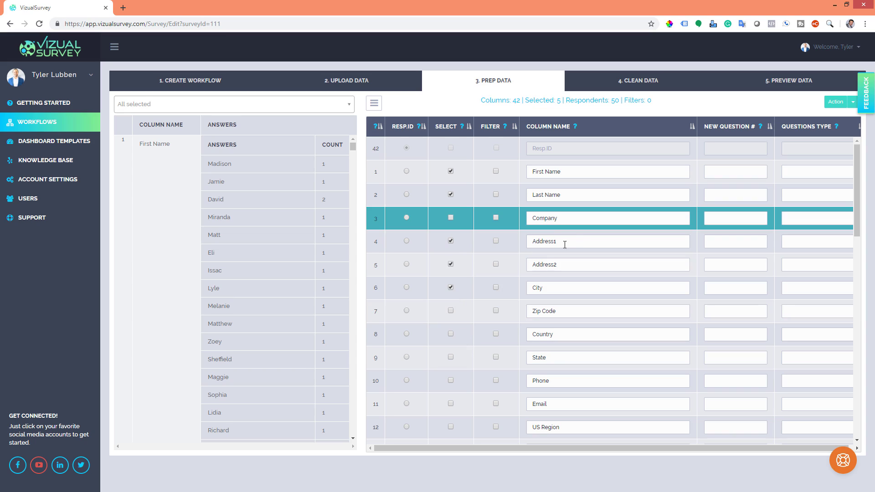
pyautogui.click(451, 334)
pyautogui.click(451, 381)
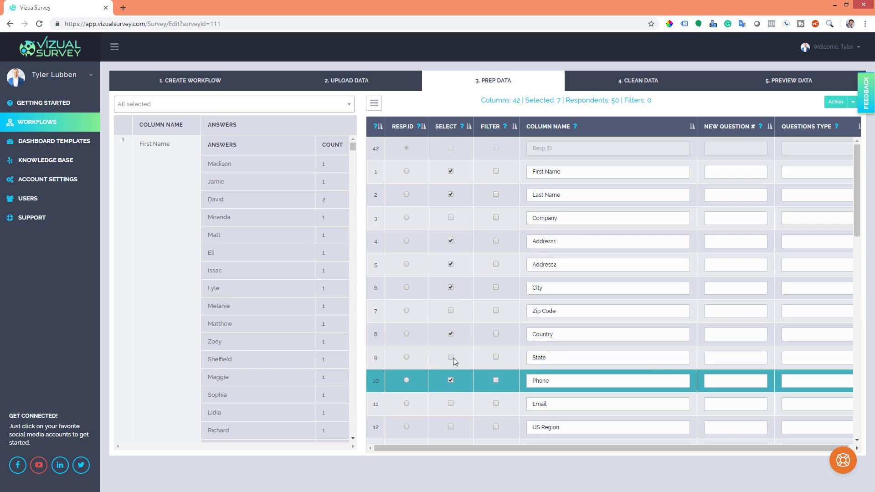
pyautogui.click(451, 357)
pyautogui.click(451, 403)
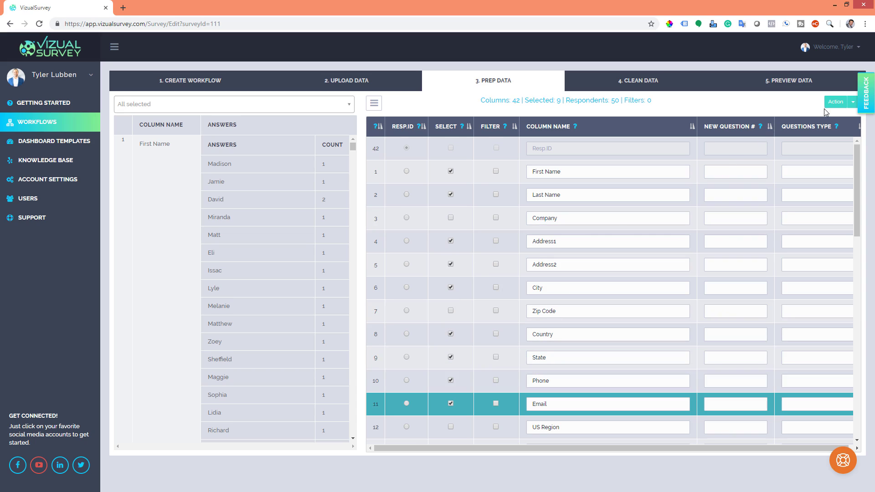
pyautogui.click(852, 102)
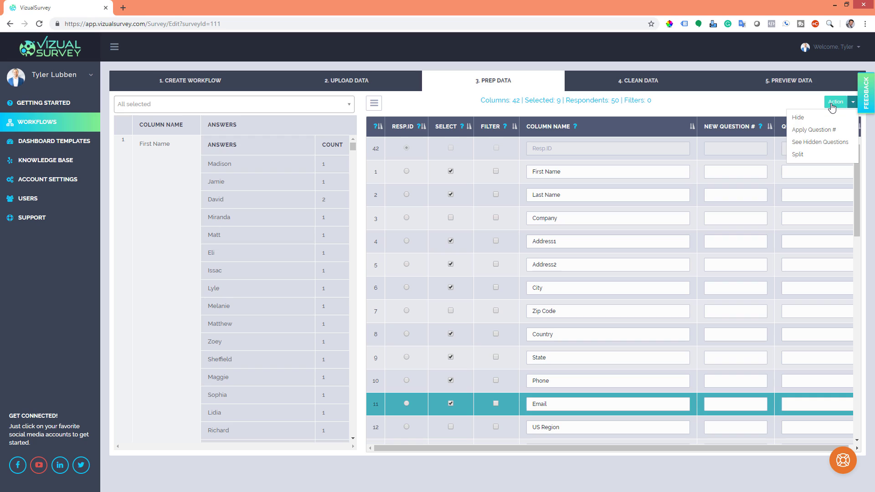
pyautogui.click(806, 116)
pyautogui.click(560, 280)
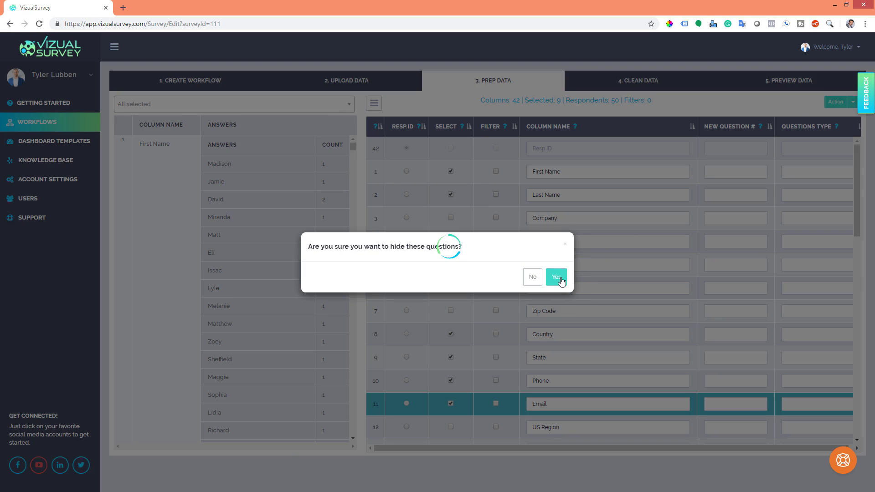
pyautogui.click(830, 106)
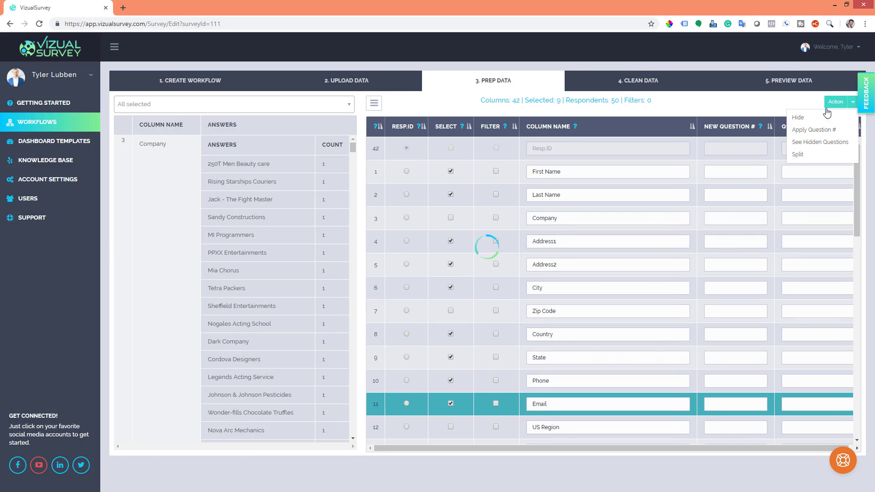
pyautogui.click(839, 102)
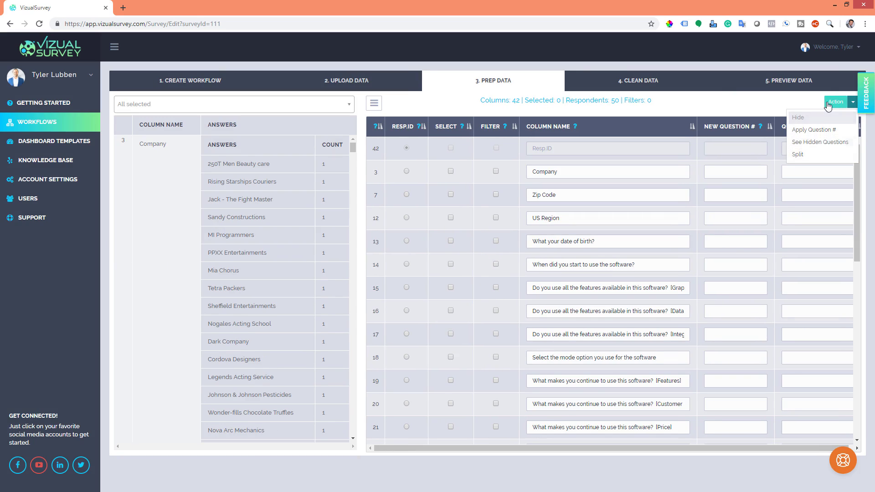
pyautogui.click(793, 100)
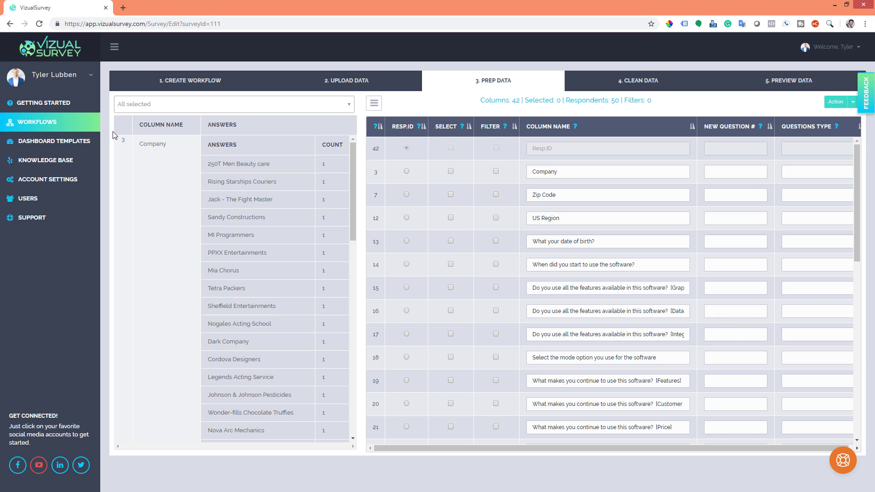
pyautogui.click(586, 171)
# Check the contact information question type in the survey PDF, Question Types - Zoho.docx and the Question Type Crosswalk help article, and return to VizualSurvey.
pyautogui.hotkey('alt', 'Tab')
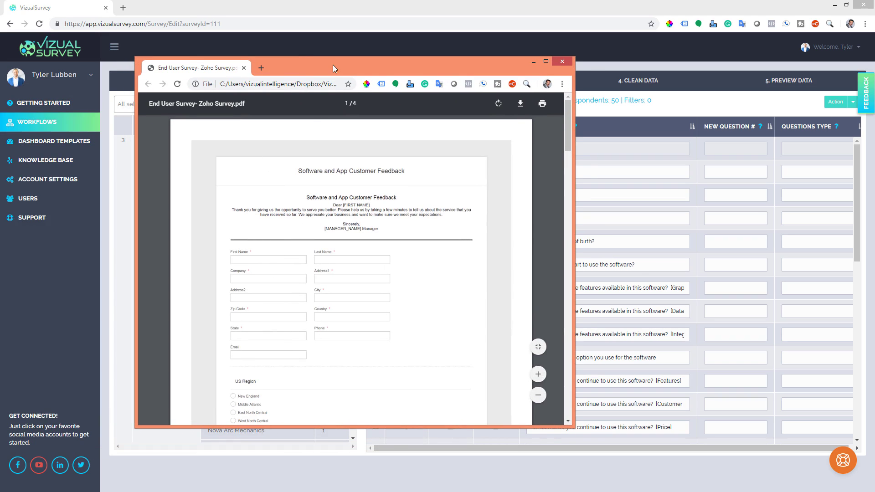
pyautogui.hotkey('alt', 'Tab')
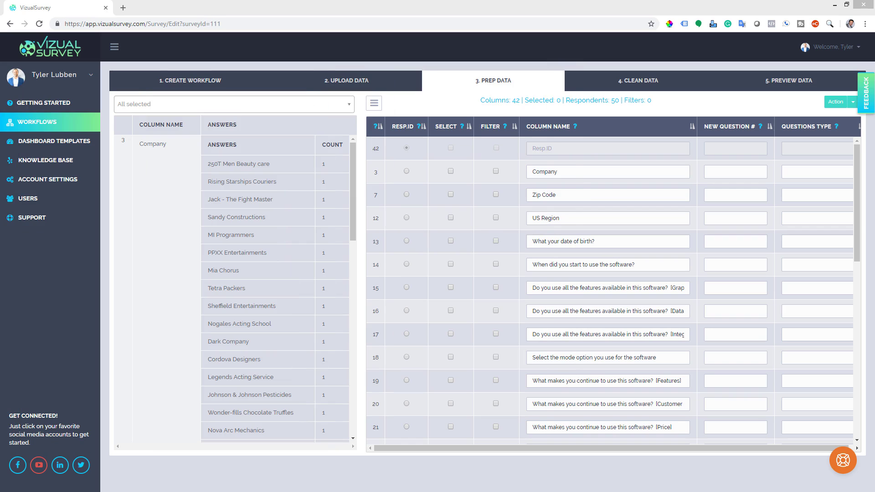
pyautogui.hotkey('alt', 'Tab')
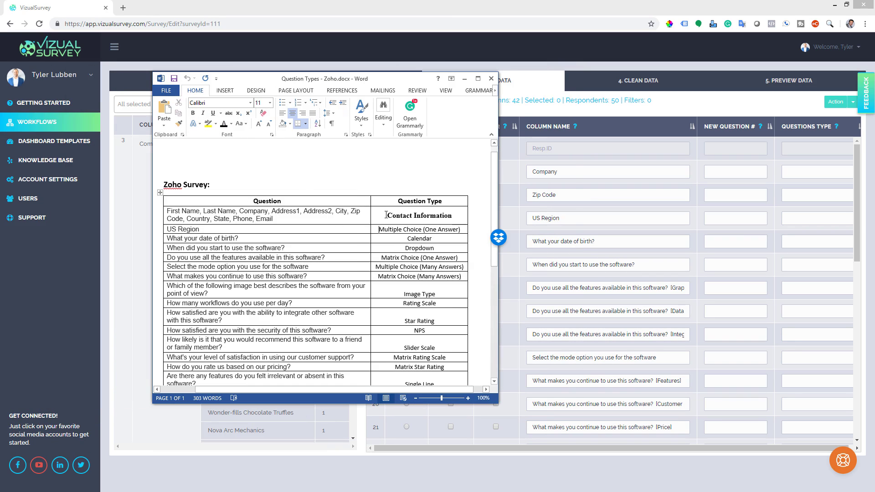
pyautogui.moveTo(386, 215); pyautogui.dragTo(454, 215)
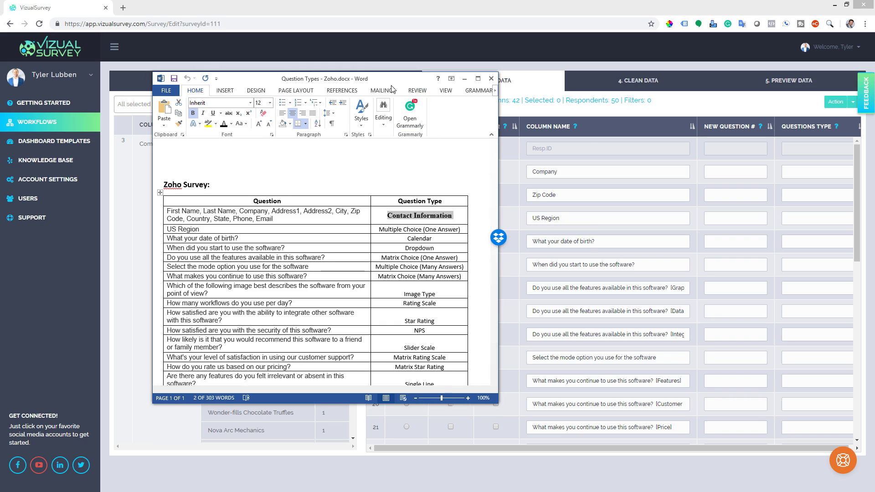
pyautogui.hotkey('alt', 'Tab')
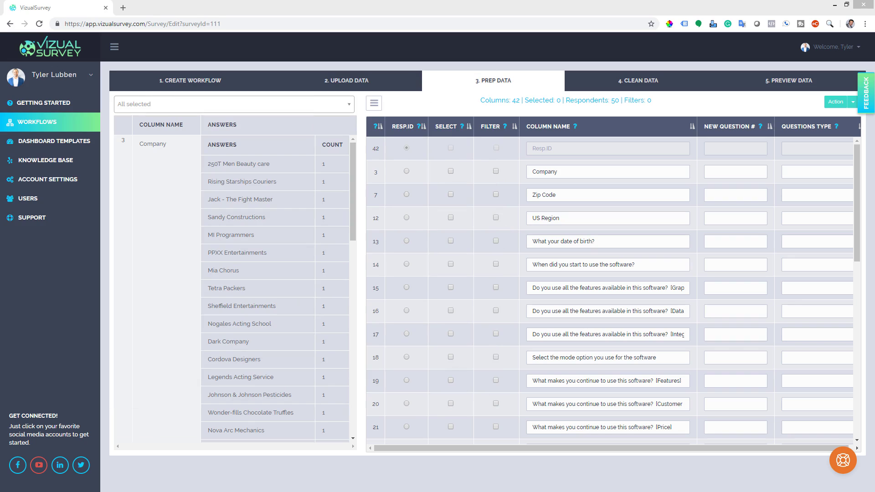
pyautogui.moveTo(0, 104); pyautogui.dragTo(367, 53)
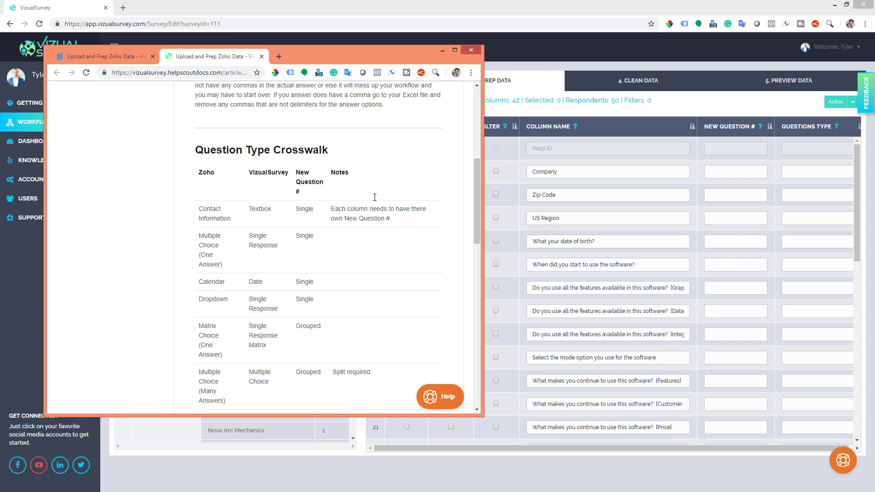
pyautogui.click(442, 50)
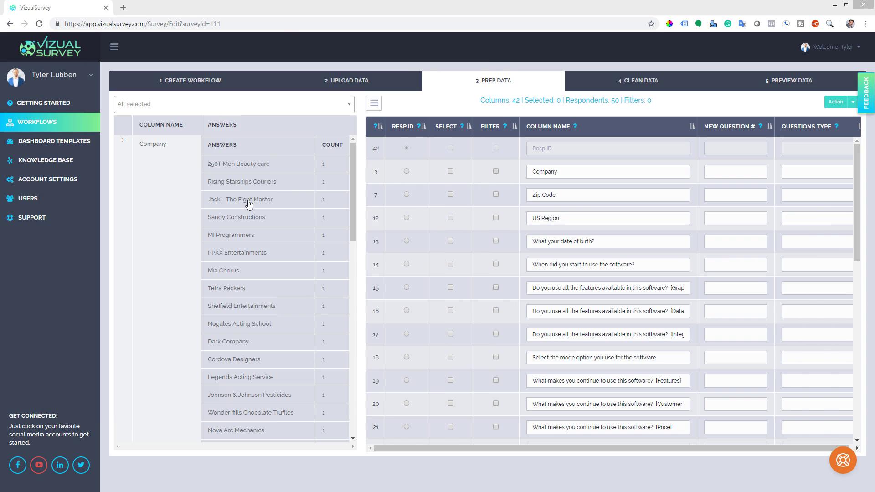
# Set the Company column's question type to Textbox and its new question number to 1.
pyautogui.click(806, 171)
pyautogui.click(807, 318)
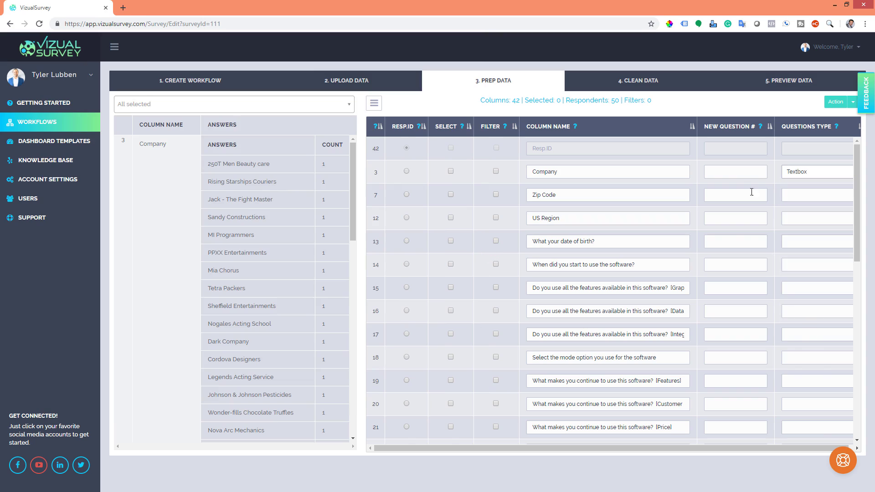
pyautogui.click(735, 175)
pyautogui.write('1')
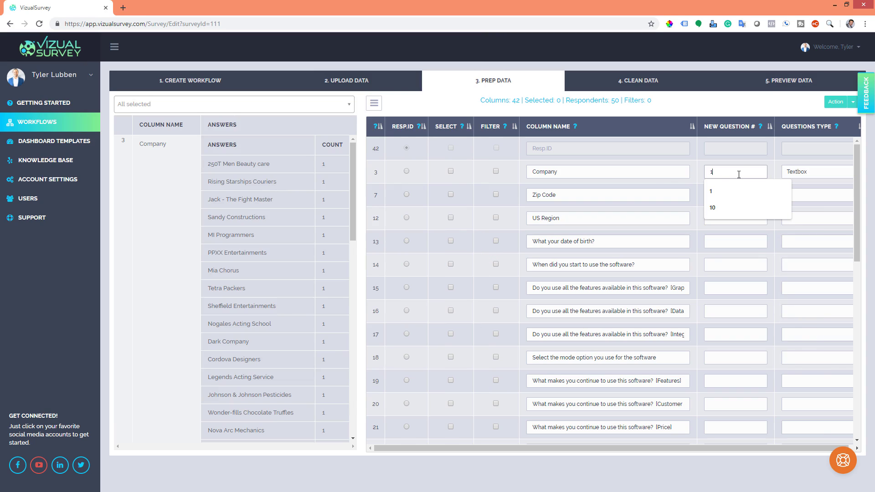
# View the Zip Code column's answers, and give it new question number 2 and the Zip Code question type.
pyautogui.click(376, 197)
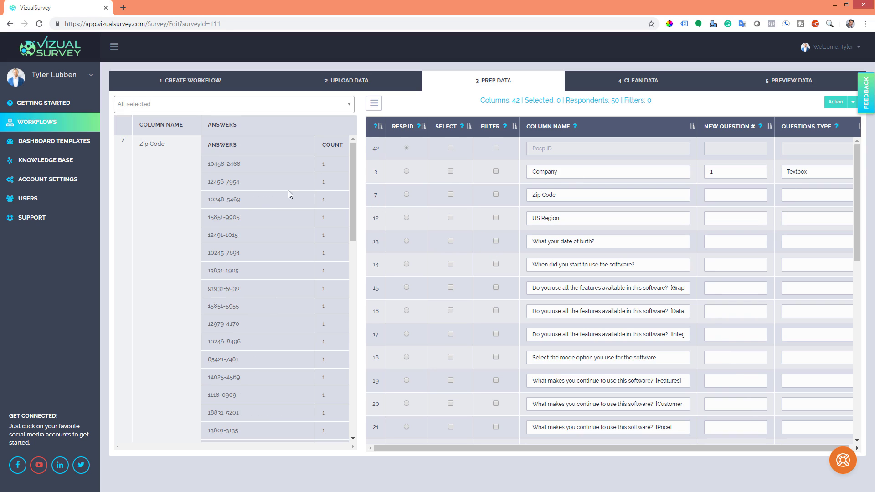
pyautogui.click(726, 193)
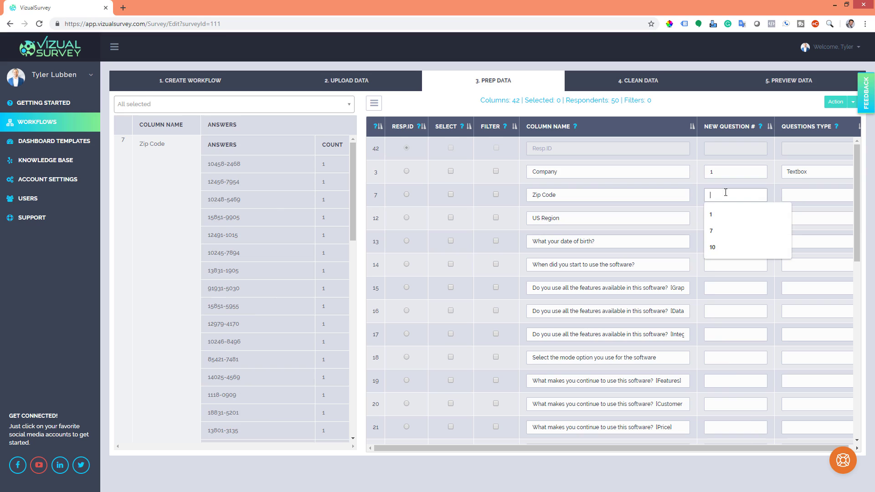
pyautogui.write('2')
pyautogui.click(811, 197)
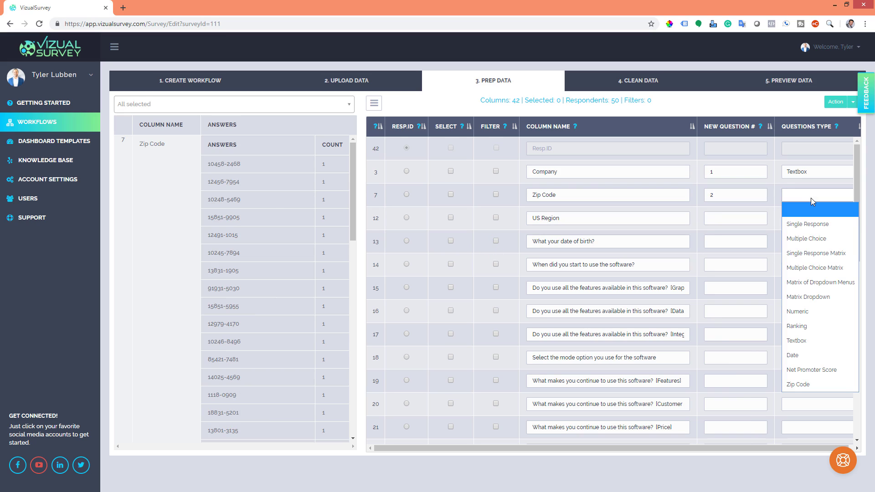
pyautogui.click(805, 383)
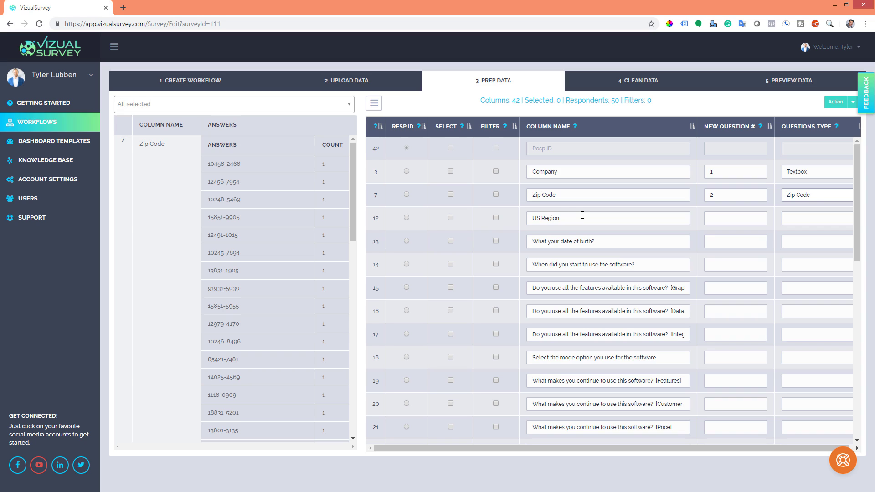
# View the US Region column's answers, and assign it the Single Response type and new question number 3.
pyautogui.click(378, 221)
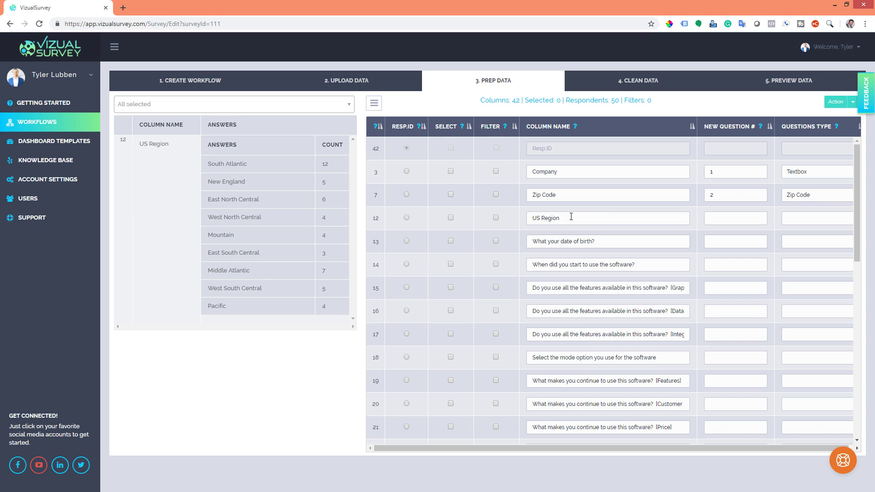
pyautogui.click(792, 219)
pyautogui.click(797, 247)
pyautogui.click(727, 216)
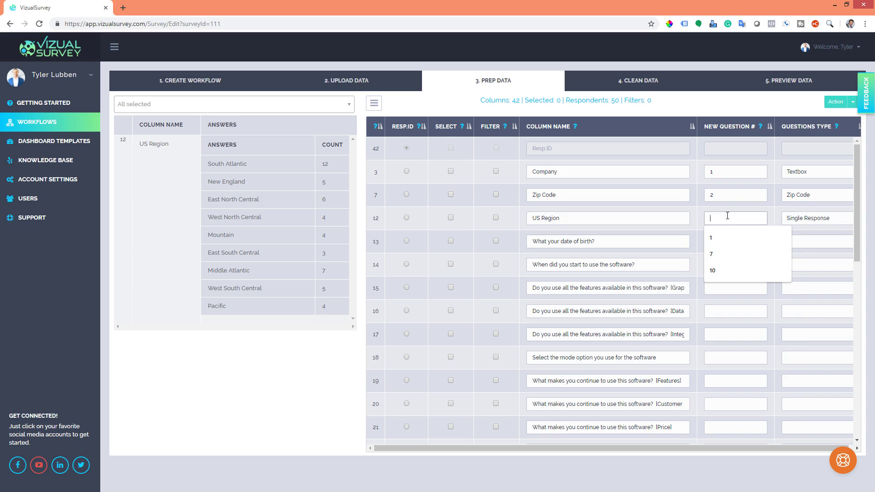
pyautogui.write('3')
# View the answers of "What your date of birth?", and assign that column new question number 4 and the Date type.
pyautogui.click(378, 245)
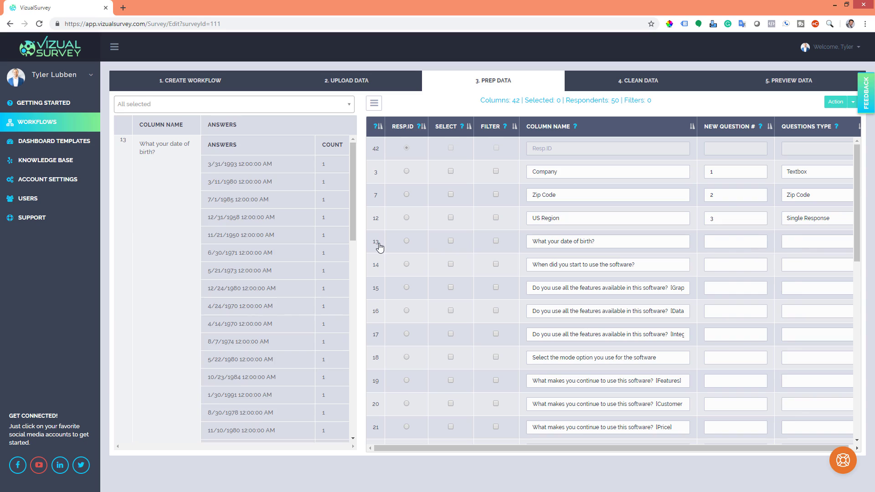
pyautogui.click(736, 243)
pyautogui.write('4')
pyautogui.click(797, 241)
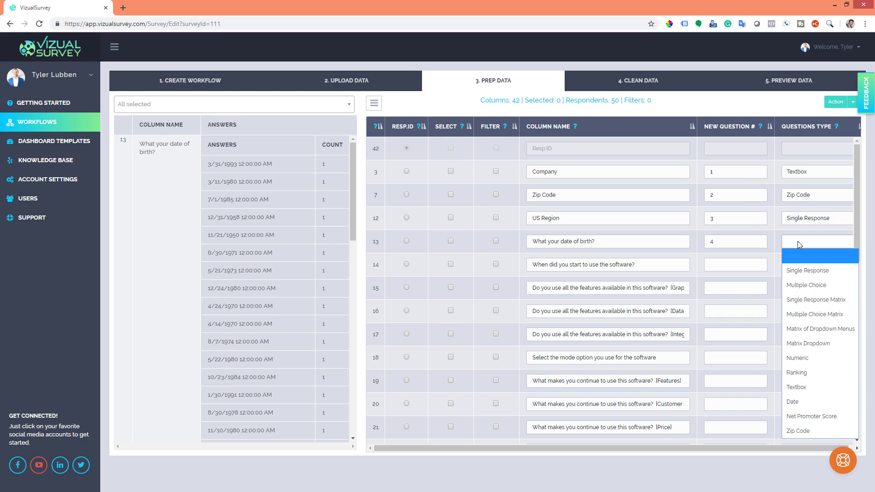
pyautogui.click(797, 400)
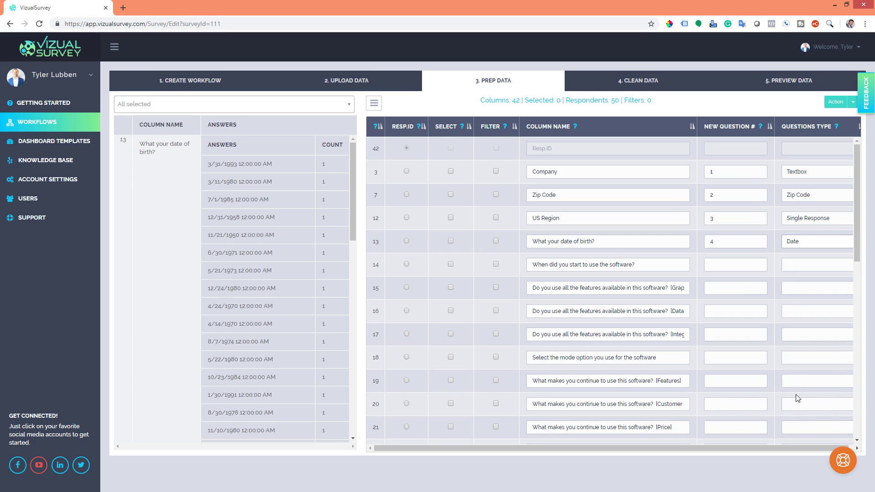
# View the answers of "When did you start to use the software?", and assign it new question number 5 and the Single Response type.
pyautogui.click(377, 268)
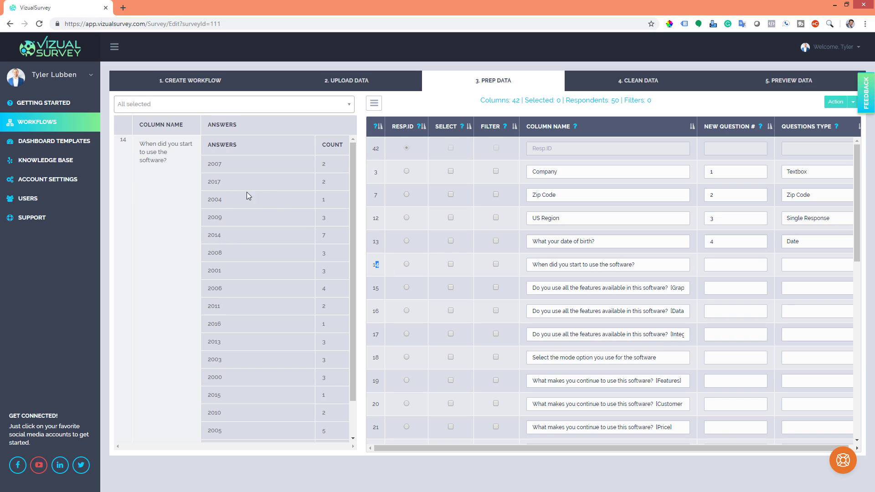
pyautogui.click(728, 264)
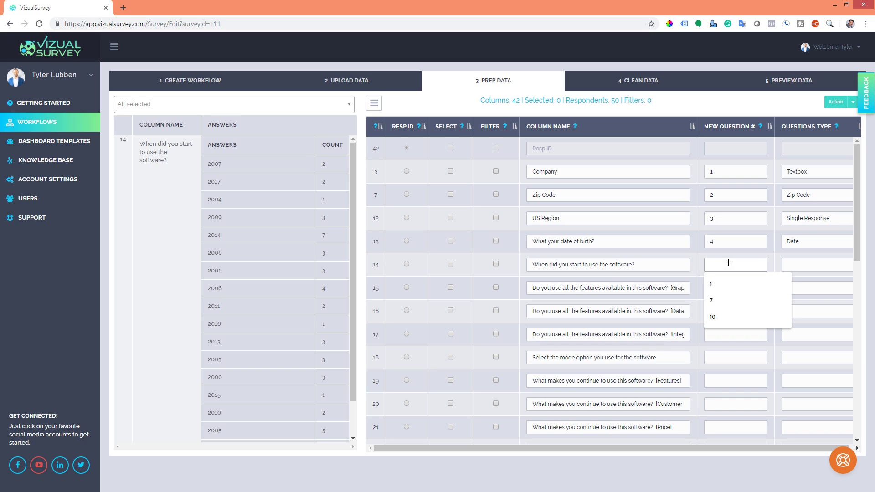
pyautogui.write('5')
pyautogui.click(796, 265)
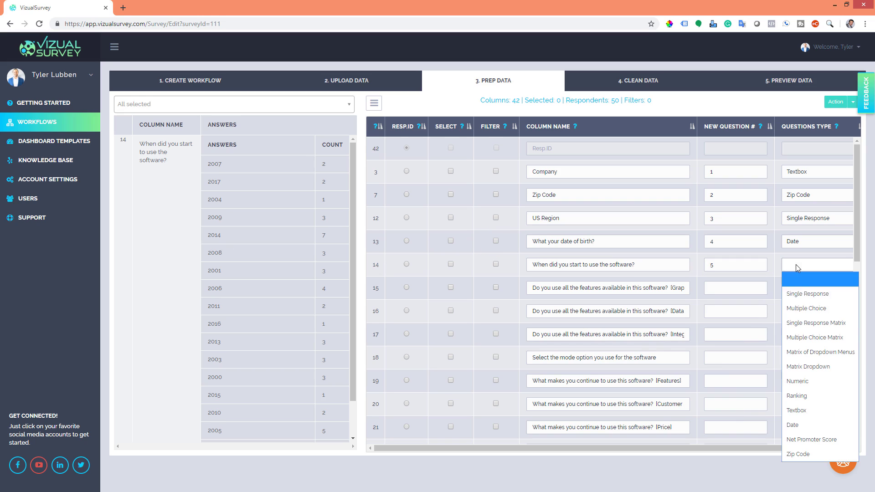
pyautogui.click(798, 291)
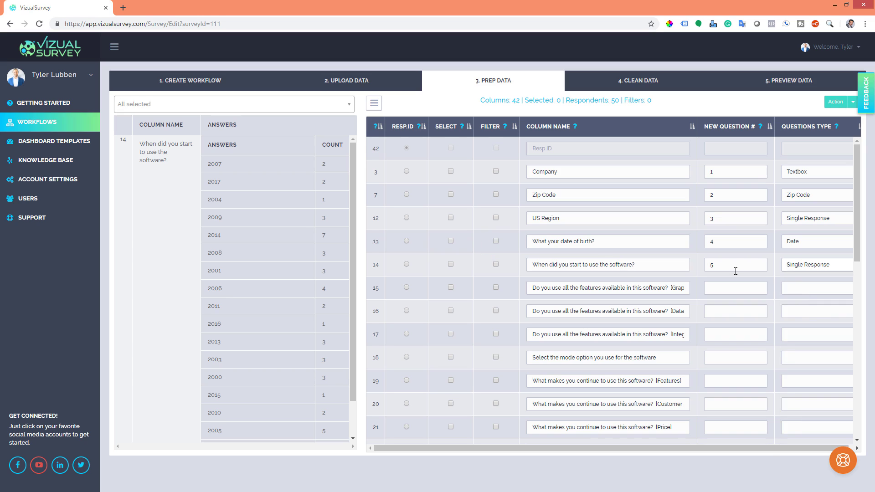
# Compare the answers of the three "Do you use all the features available in this software?" columns with that question in the End User Survey PDF.
pyautogui.click(376, 292)
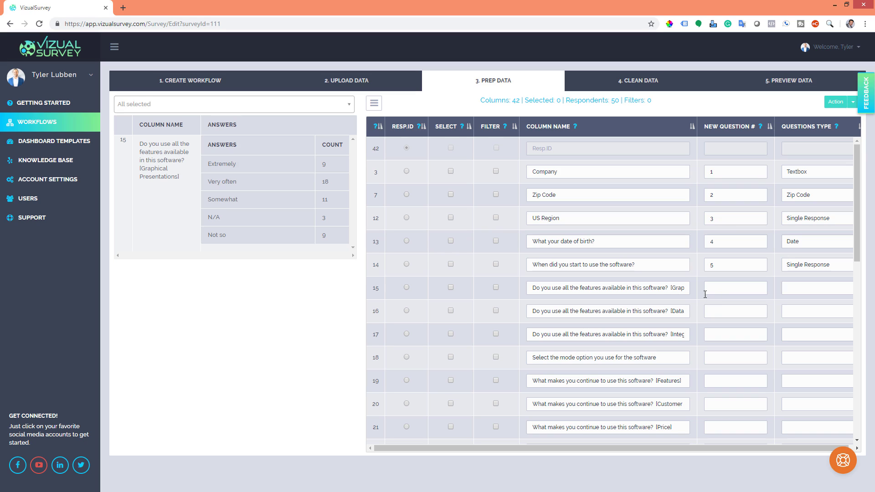
pyautogui.click(375, 310)
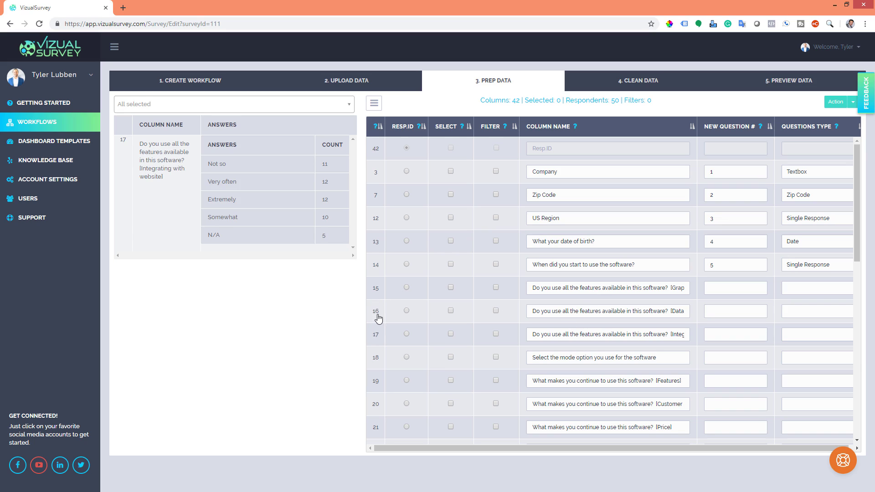
pyautogui.click(376, 289)
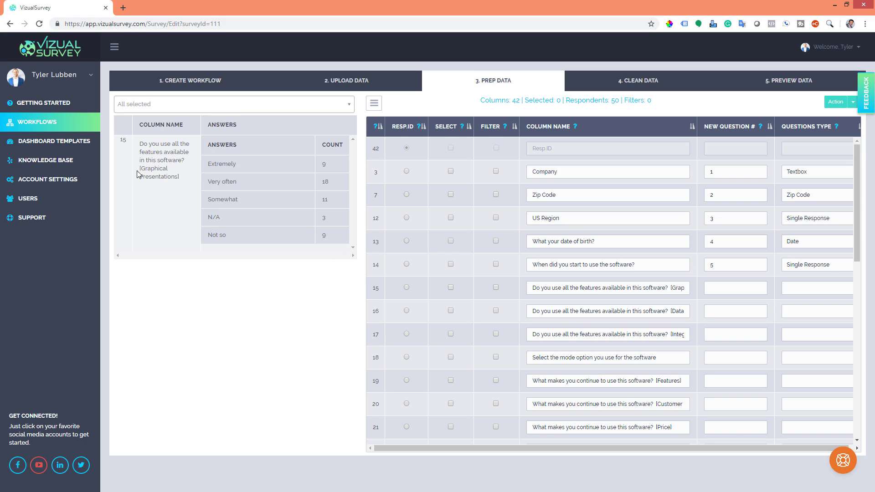
pyautogui.moveTo(140, 169); pyautogui.dragTo(180, 181)
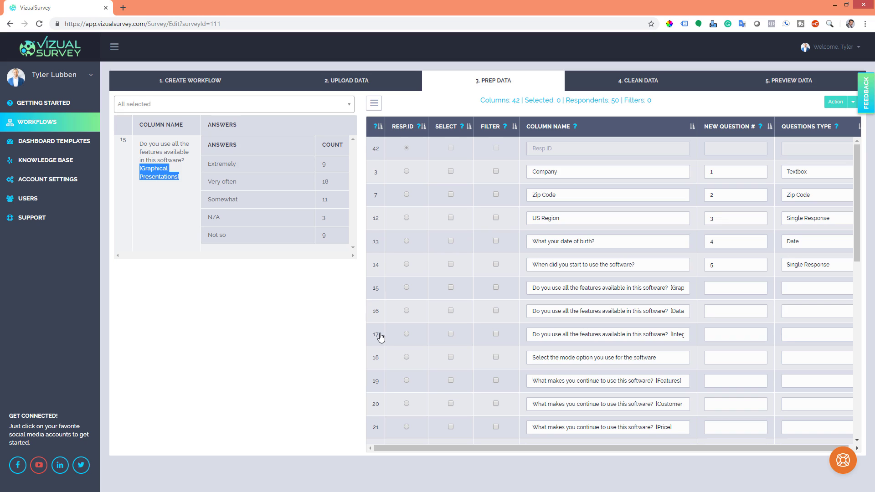
pyautogui.doubleClick(376, 312)
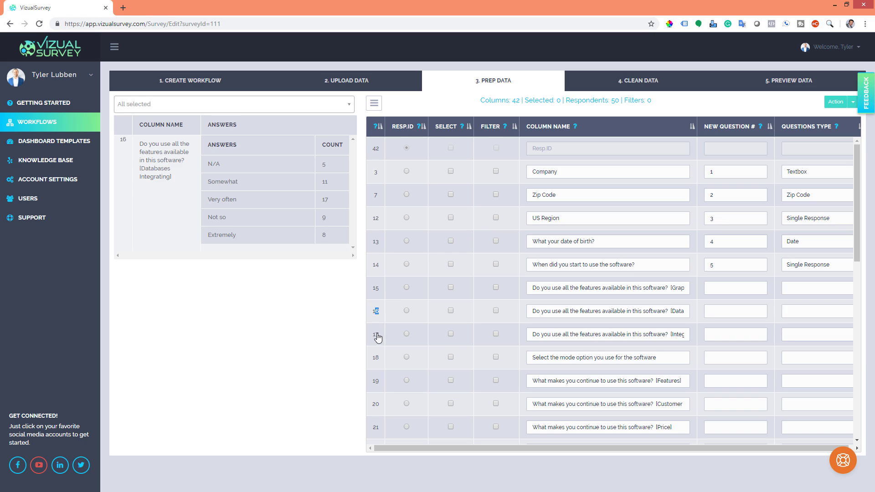
pyautogui.click(376, 336)
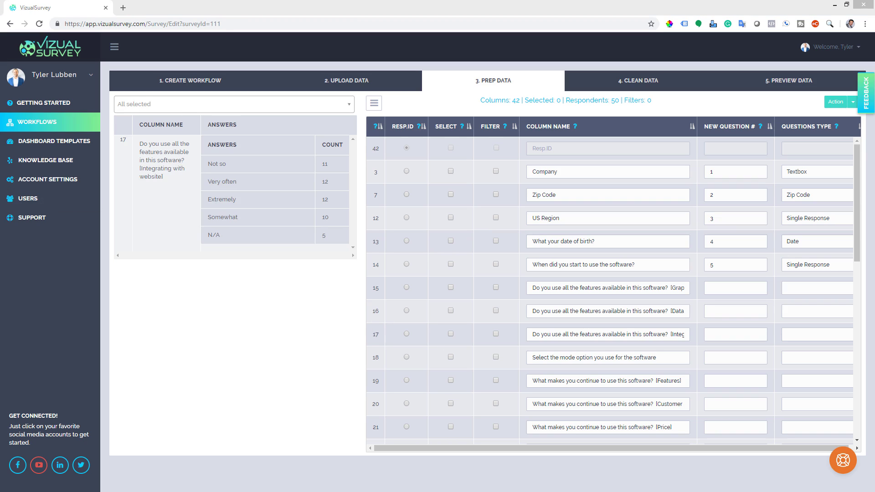
pyautogui.moveTo(0, 182); pyautogui.dragTo(416, 58)
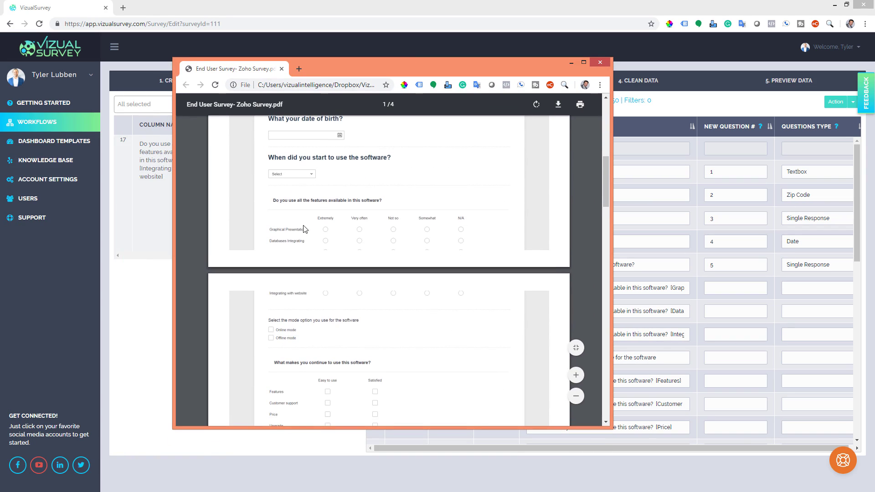
pyautogui.scroll(3, 335, 234)
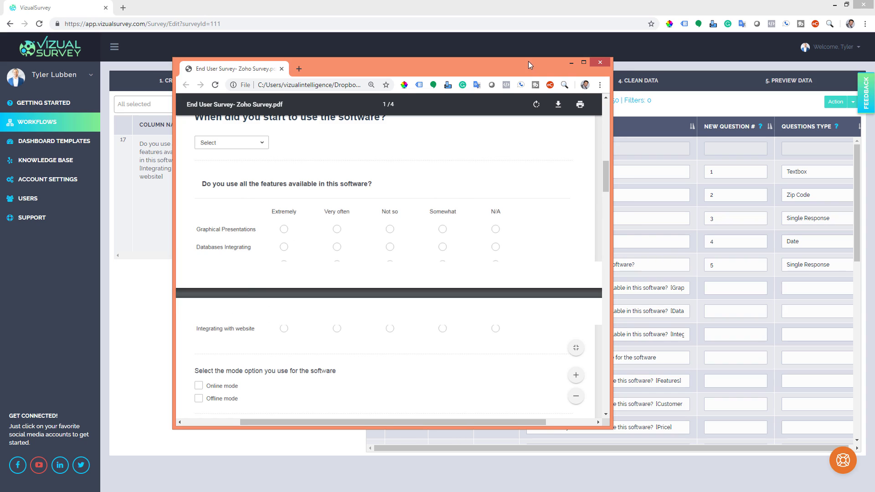
pyautogui.moveTo(529, 62); pyautogui.dragTo(0, 91)
# Assign new question number 6 and the Single Response Matrix type to the three "Do you use all the features available in this software?" columns.
pyautogui.click(713, 288)
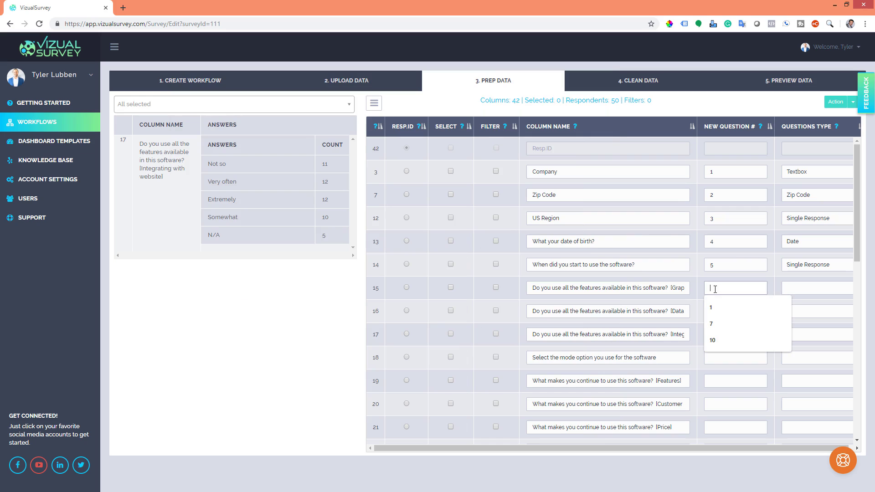
pyautogui.write('6')
pyautogui.click(711, 310)
pyautogui.write('6')
pyautogui.click(712, 335)
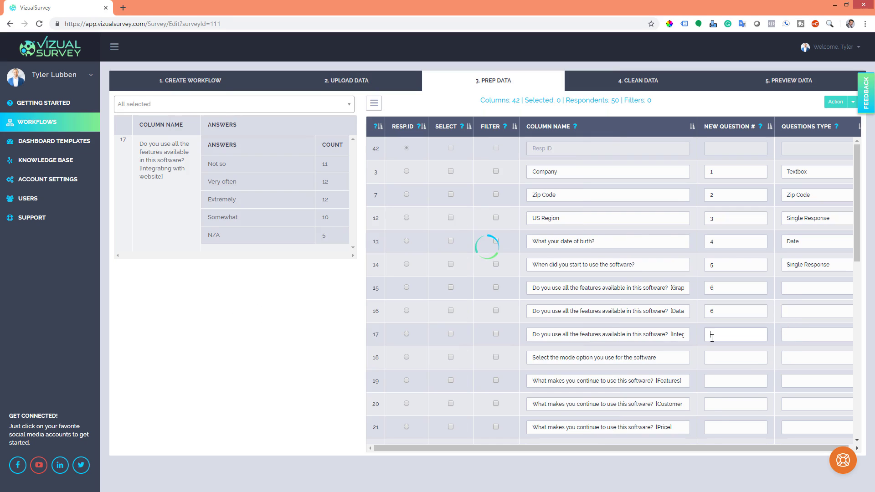
pyautogui.write('6')
pyautogui.click(811, 292)
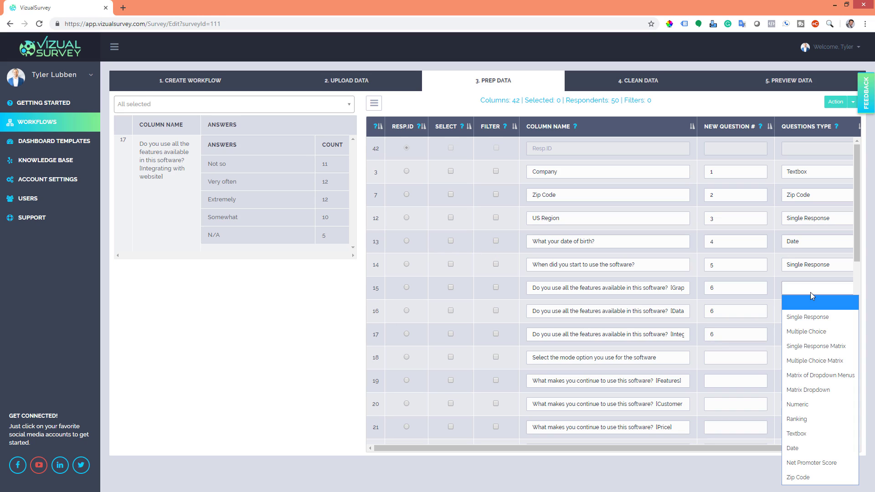
pyautogui.click(805, 346)
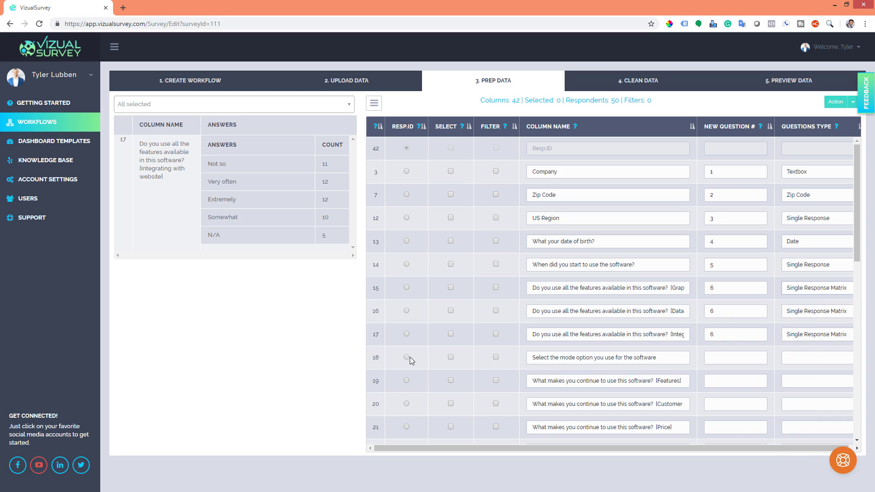
# Examine the answers of "Select the mode option you use for the software" for combined responses, comparing them with the adjacent [Features] column's answers.
pyautogui.click(376, 362)
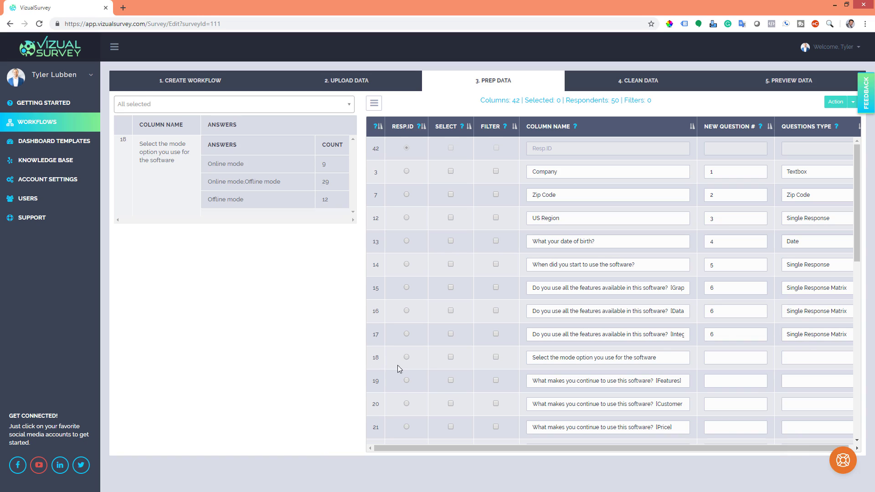
pyautogui.click(379, 382)
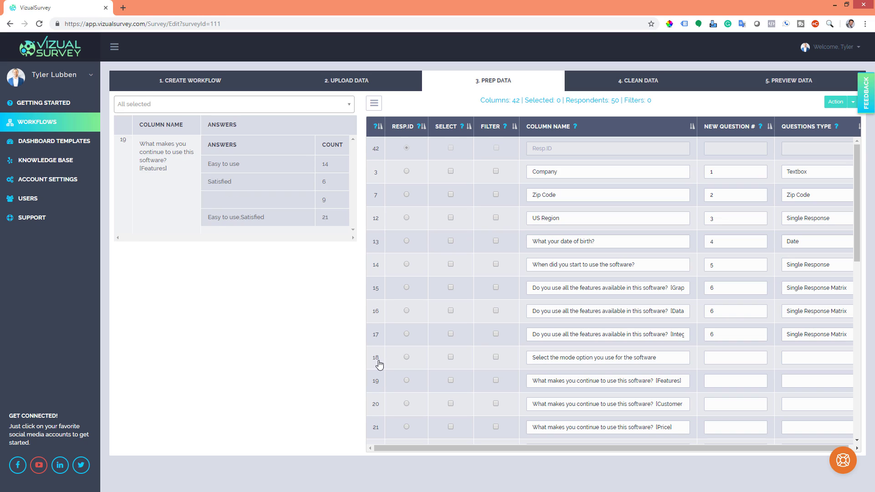
pyautogui.click(379, 364)
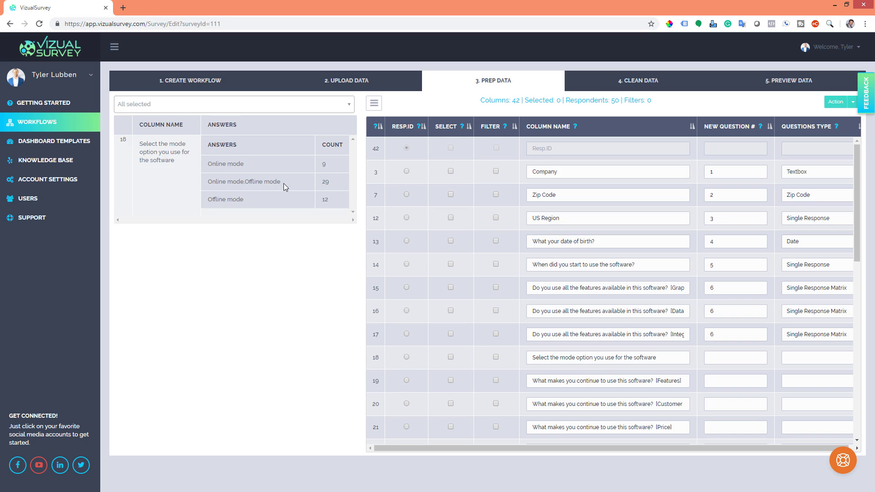
pyautogui.moveTo(283, 183); pyautogui.dragTo(207, 185)
pyautogui.click(267, 184)
pyautogui.moveTo(121, 139); pyautogui.dragTo(234, 185)
pyautogui.click(238, 191)
# Split the answers of the "Select the mode option you use for the software" column using a comma as the delimiter.
pyautogui.click(450, 358)
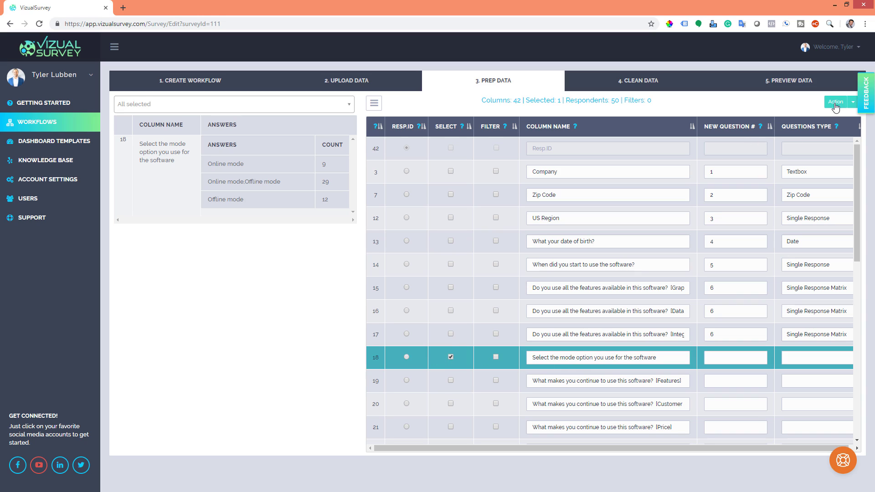
pyautogui.click(853, 102)
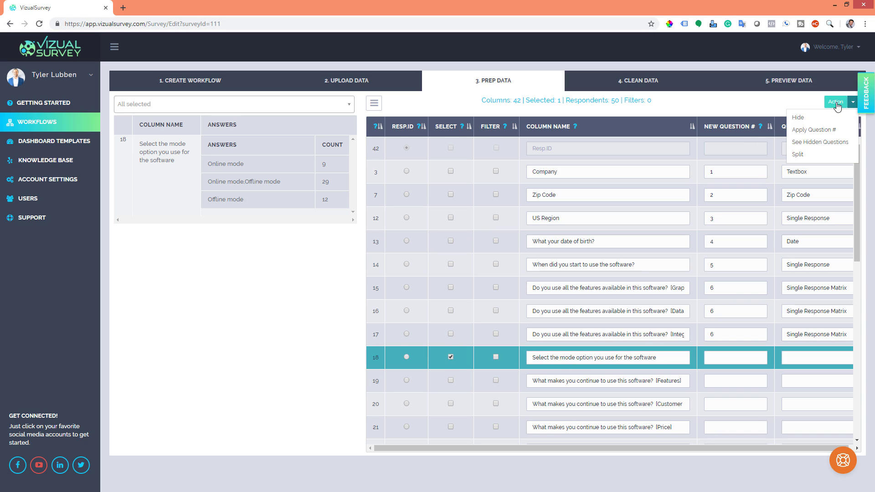
pyautogui.click(798, 155)
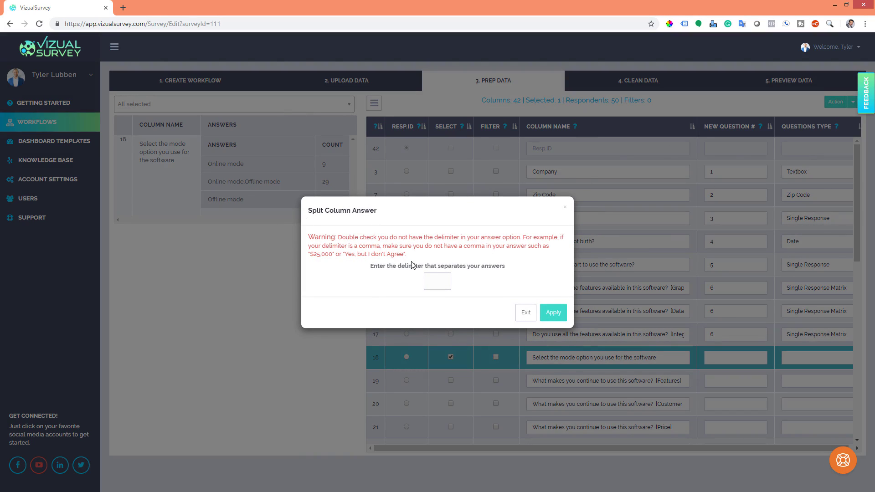
pyautogui.click(438, 277)
pyautogui.write(',')
pyautogui.click(558, 318)
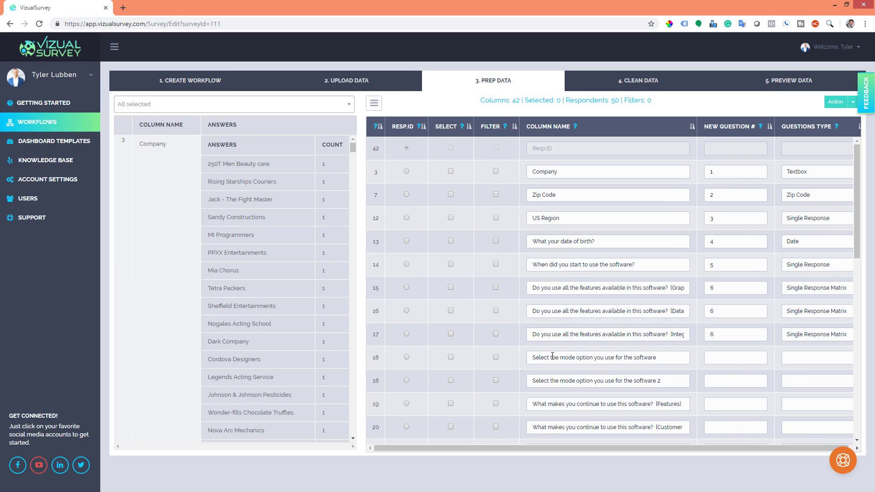
# Compare the answers of the two "Select the mode option you use for the software" columns produced by the split.
pyautogui.click(377, 360)
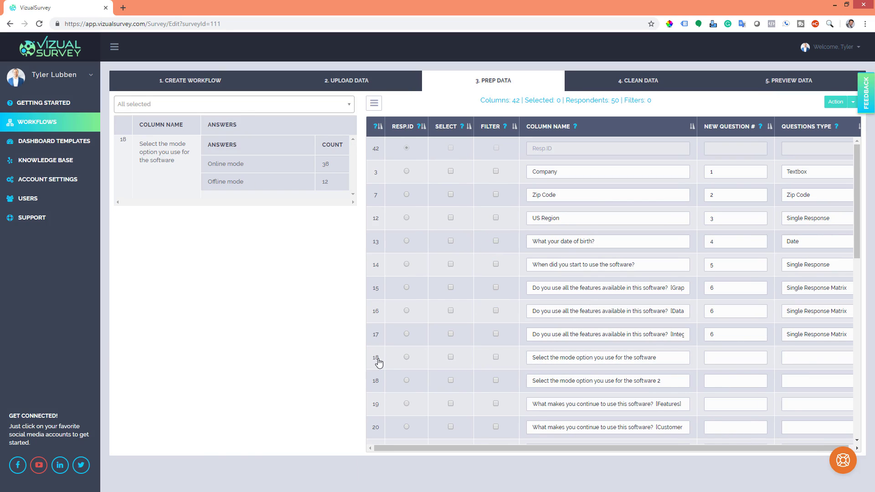
pyautogui.click(378, 387)
pyautogui.click(377, 361)
pyautogui.click(378, 384)
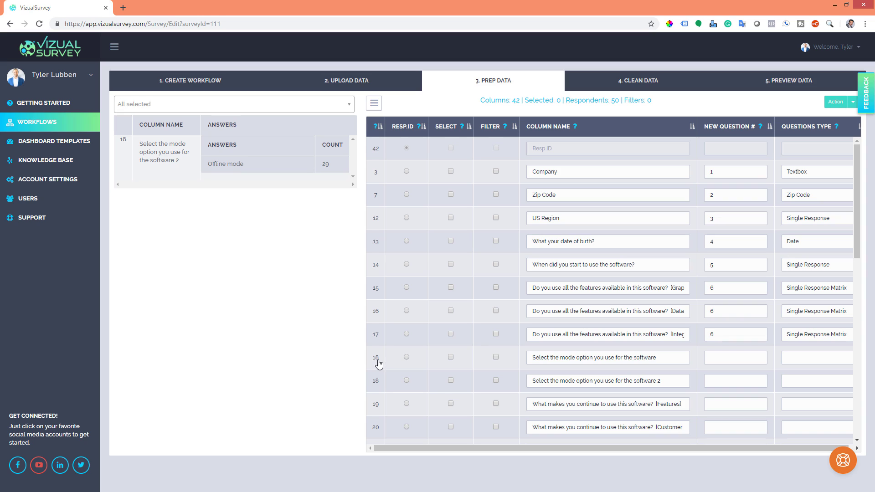
pyautogui.click(378, 363)
pyautogui.click(380, 387)
pyautogui.click(382, 363)
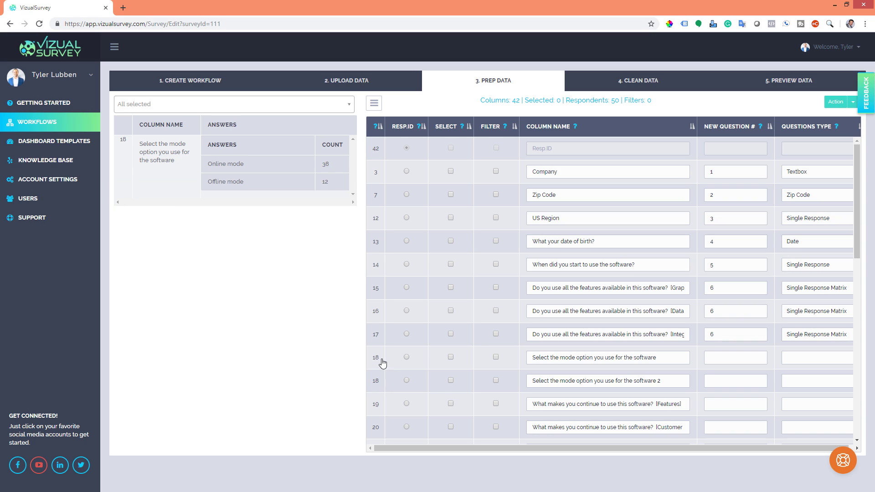
# Assign new question number 7 and the Multiple Choice type to both "Select the mode option you use for the software" columns.
pyautogui.click(711, 361)
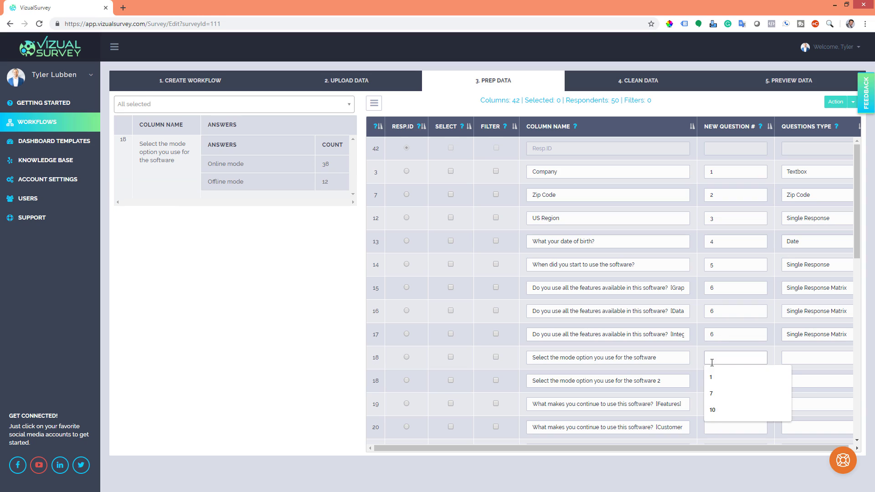
pyautogui.write('7')
pyautogui.click(731, 380)
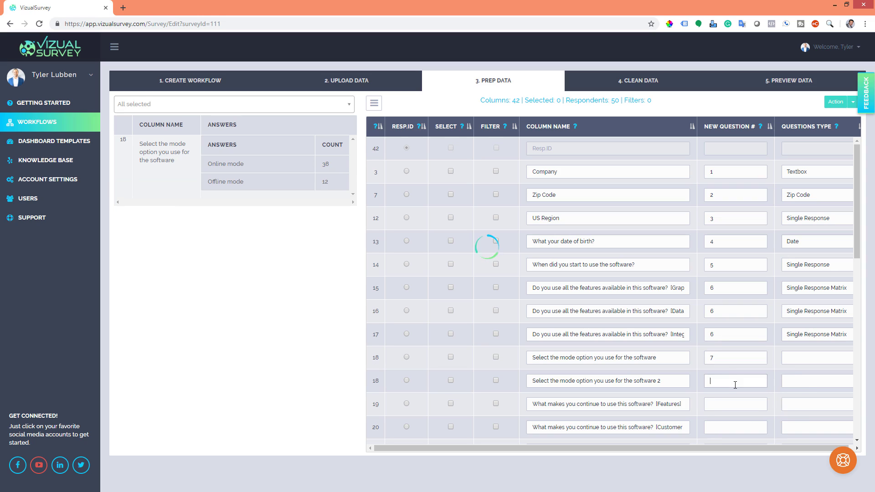
pyautogui.write('7')
pyautogui.click(806, 364)
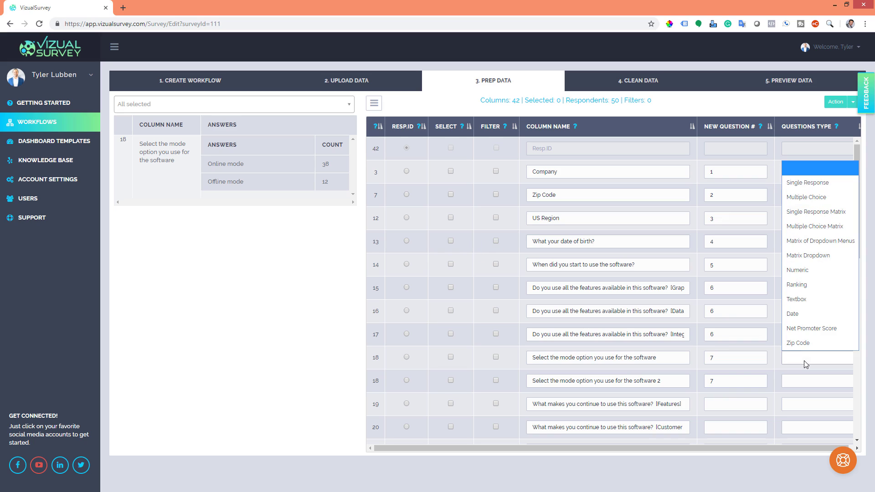
pyautogui.click(815, 205)
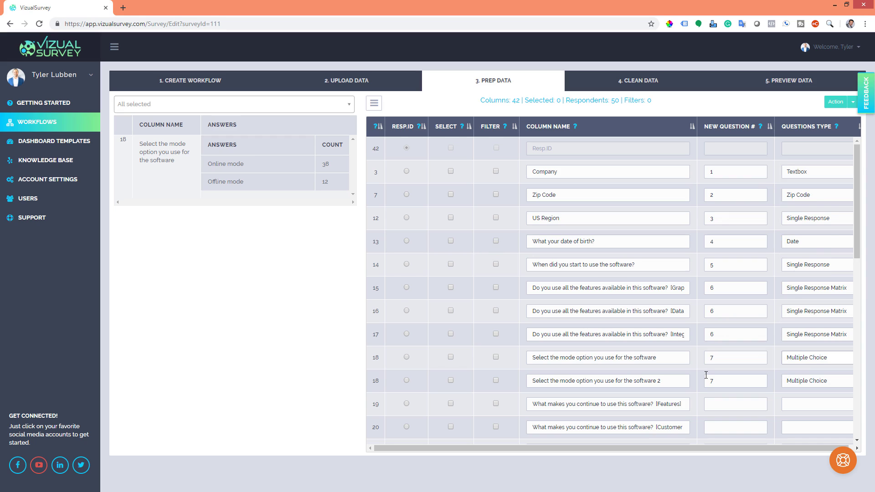
# Examine the answers of the Features, Customer support and Price columns of "What makes you continue to use this software?".
pyautogui.scroll(-2, 706, 375)
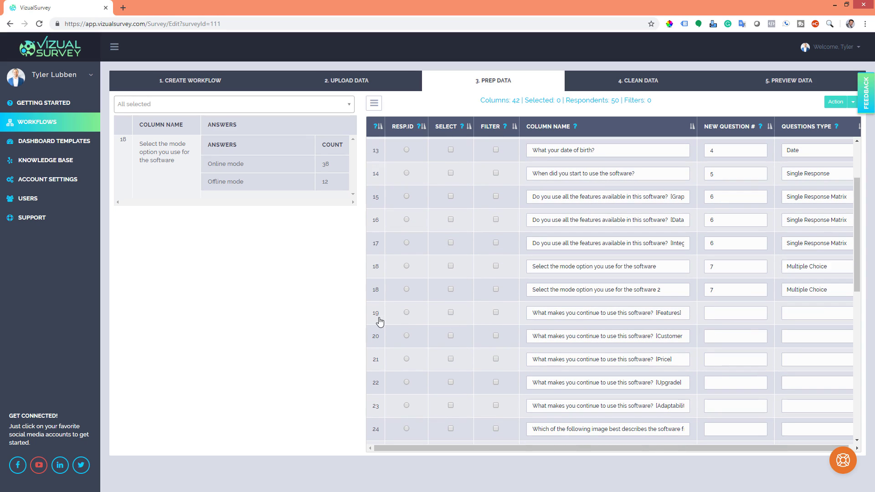
pyautogui.click(380, 321)
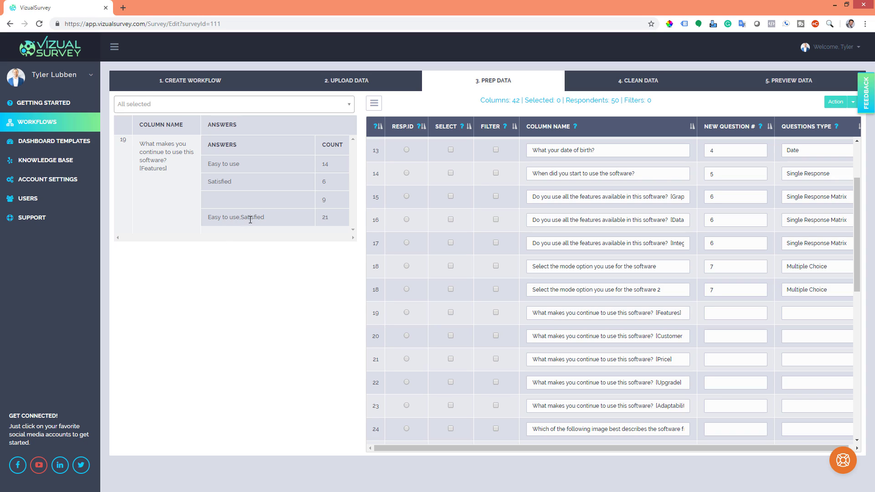
pyautogui.click(377, 344)
pyautogui.click(377, 358)
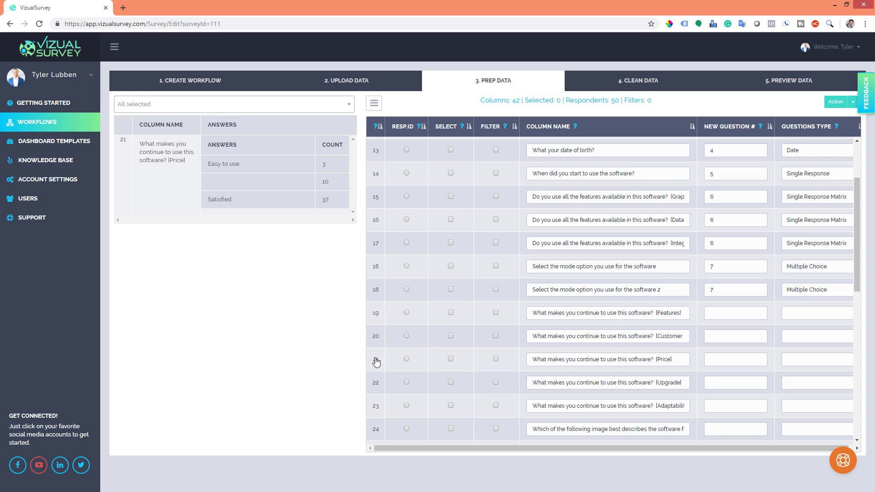
pyautogui.click(375, 337)
pyautogui.click(378, 321)
pyautogui.click(377, 343)
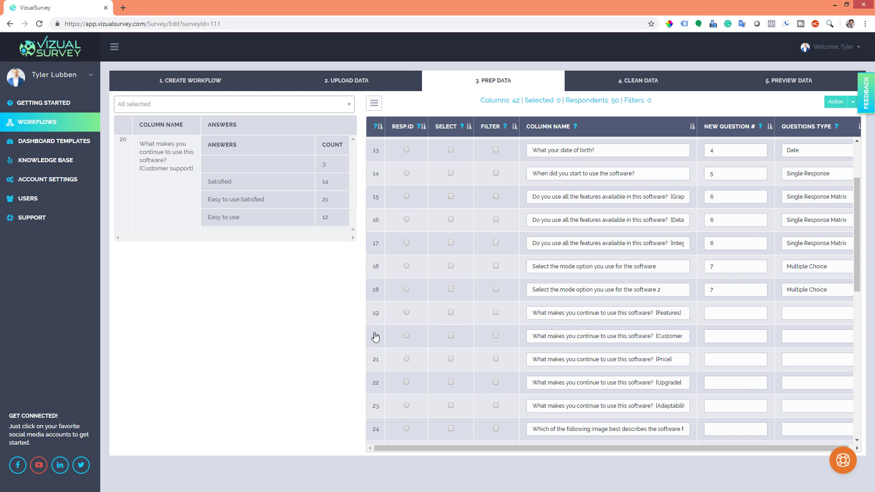
pyautogui.click(377, 322)
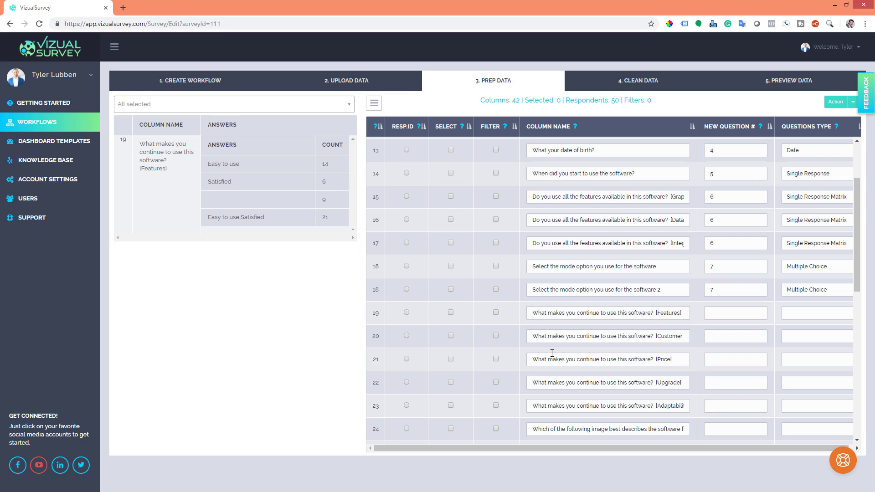
# Assign new question number 8 to all five "What makes you continue to use this software?" columns.
pyautogui.click(717, 316)
pyautogui.scroll(-1, 716, 316)
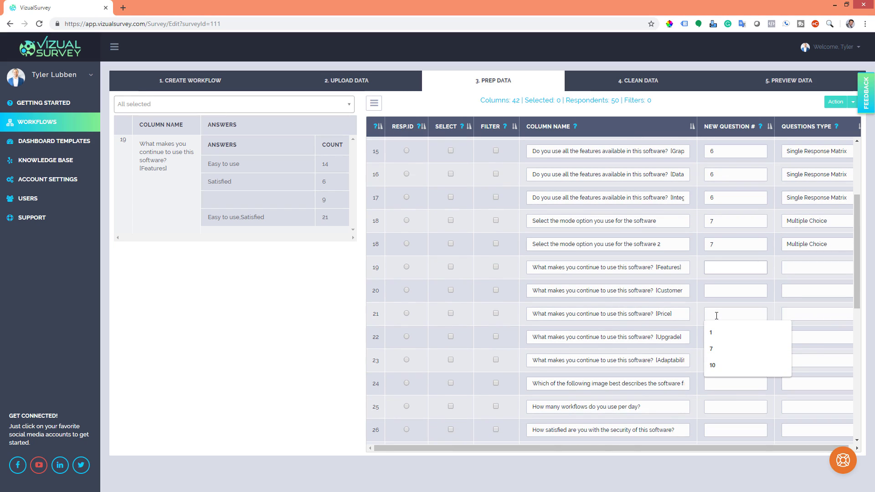
pyautogui.write('8')
pyautogui.click(718, 291)
pyautogui.write('8')
pyautogui.click(714, 315)
pyautogui.write('8')
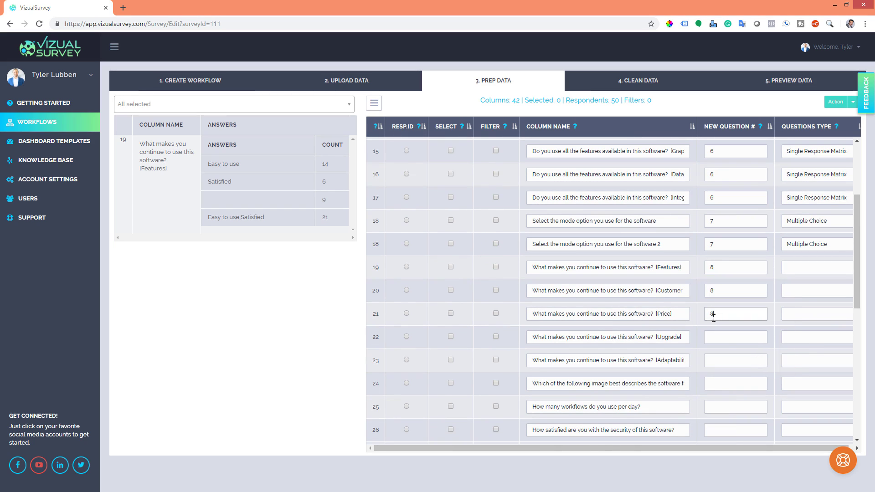
pyautogui.click(717, 338)
pyautogui.write('8')
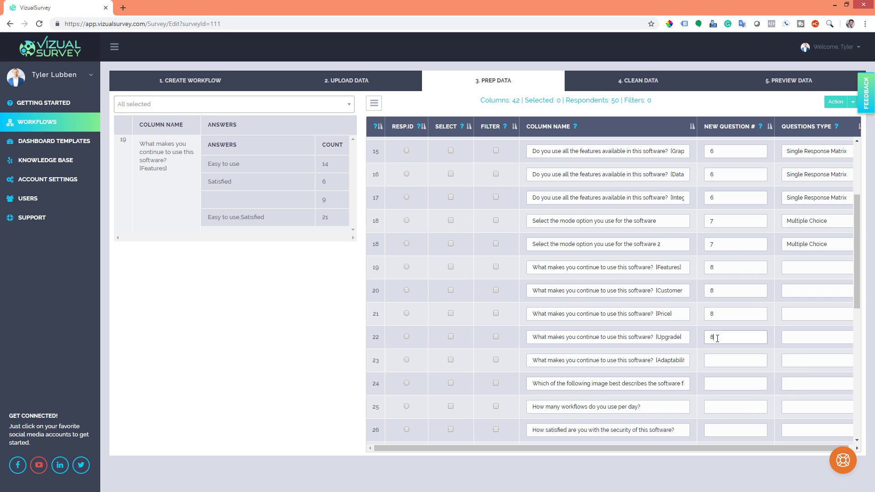
pyautogui.click(718, 360)
pyautogui.write('8')
# Check the answers of the image question, and assign the Multiple Choice Matrix type to the question 8 columns.
pyautogui.click(376, 386)
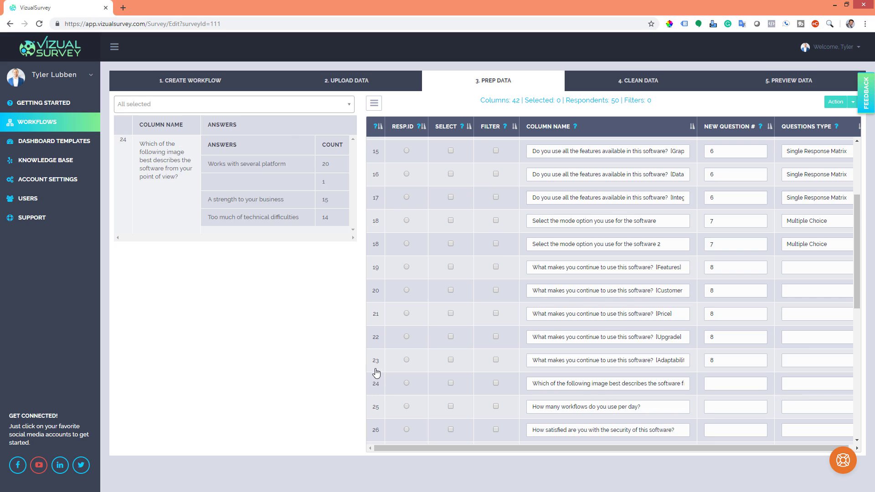
pyautogui.click(376, 386)
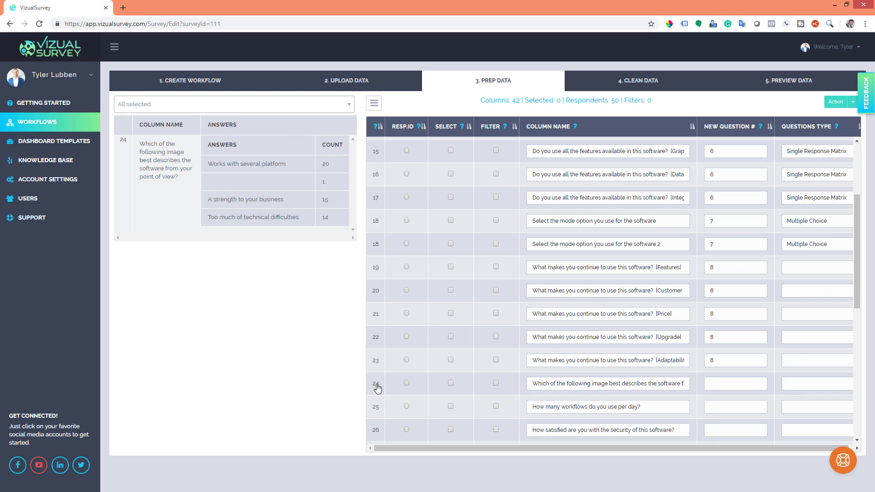
pyautogui.click(814, 270)
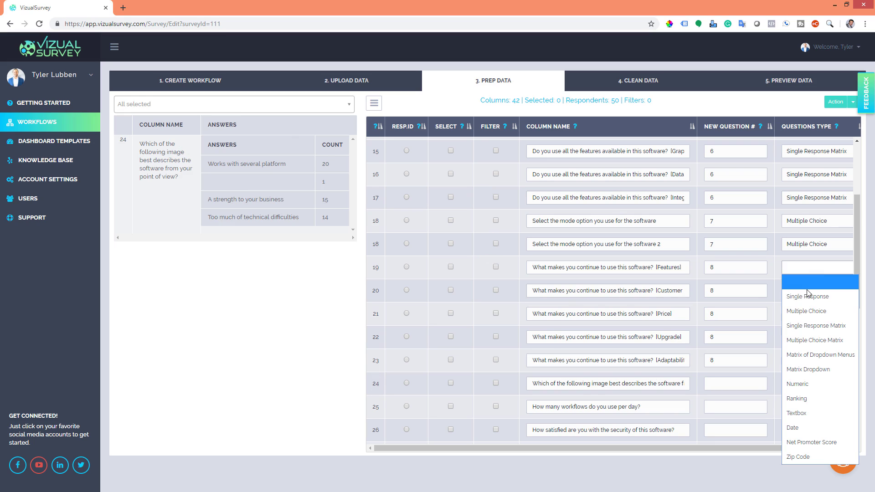
pyautogui.click(807, 342)
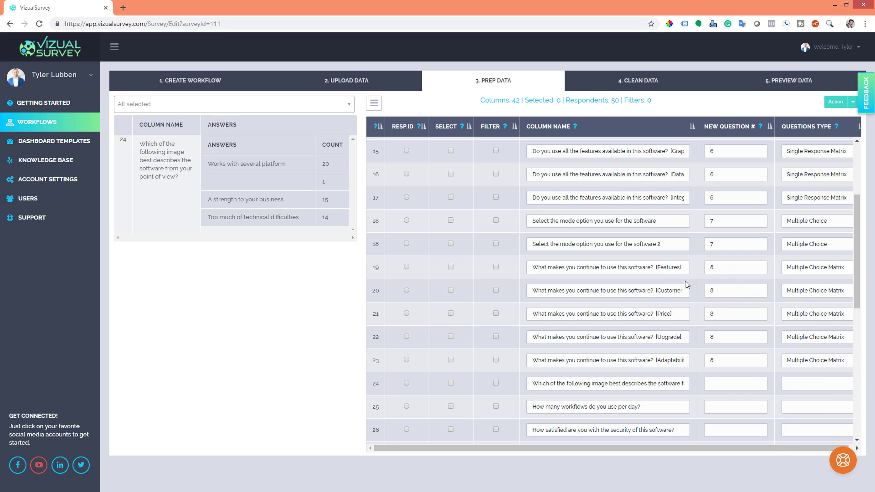
# Split the answers of all five "What makes you continue to use this software?" columns, using a comma as the delimiter.
pyautogui.click(450, 267)
pyautogui.click(450, 290)
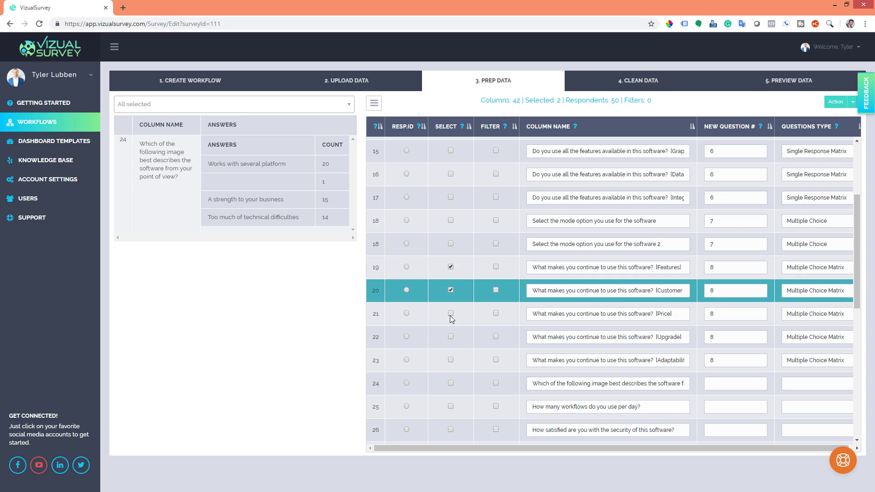
pyautogui.click(451, 314)
pyautogui.click(450, 337)
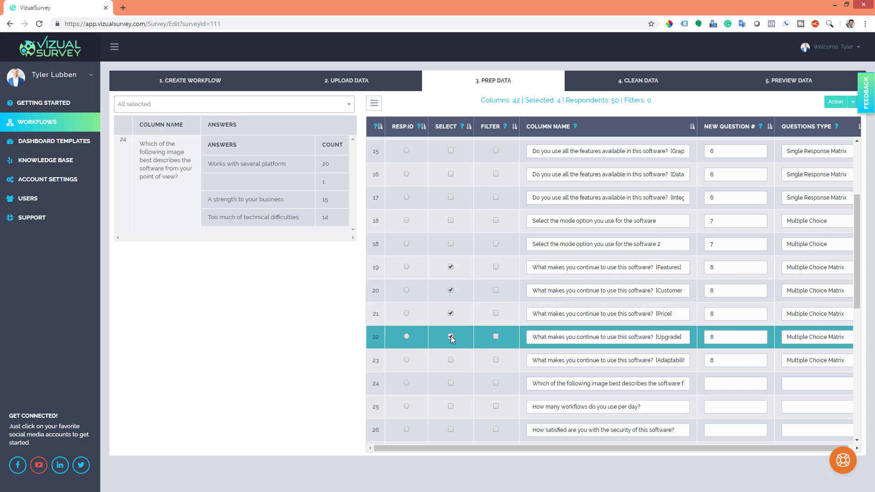
pyautogui.click(451, 360)
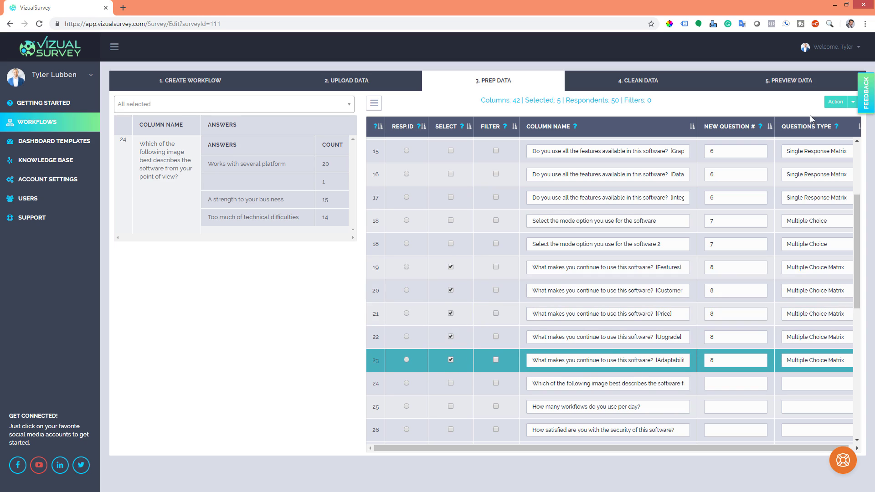
pyautogui.click(834, 108)
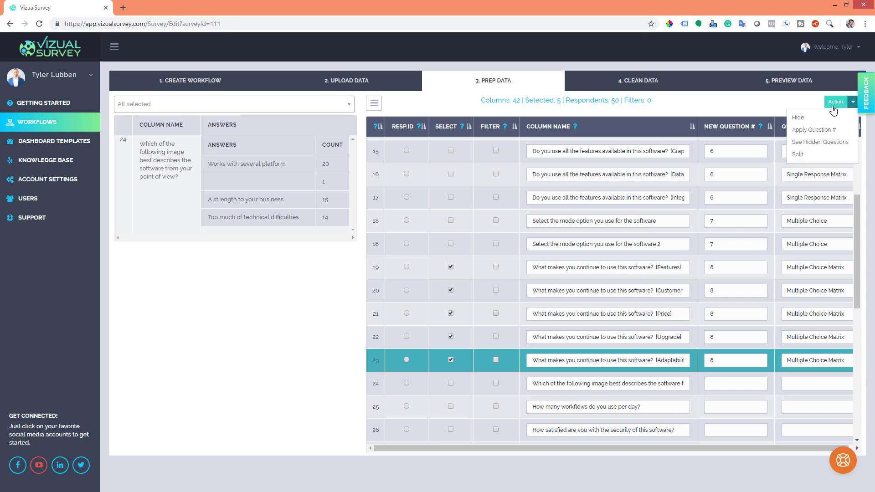
pyautogui.click(802, 152)
pyautogui.click(443, 285)
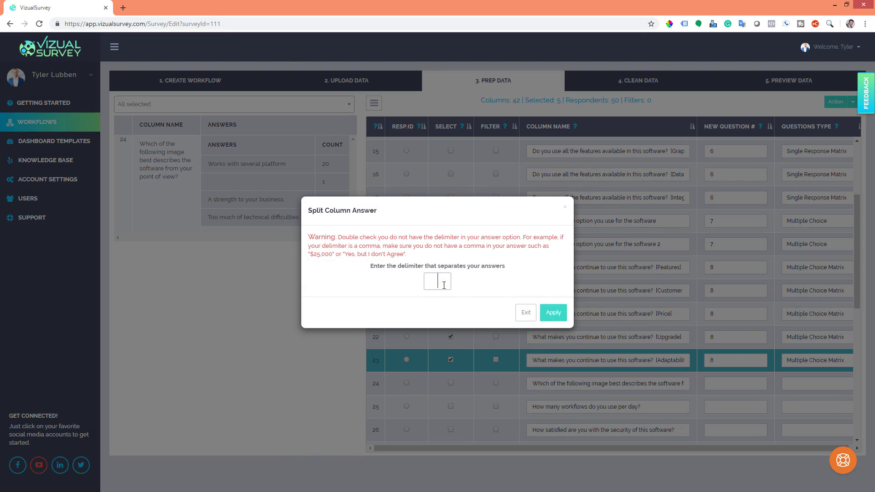
pyautogui.write(',')
pyautogui.click(553, 313)
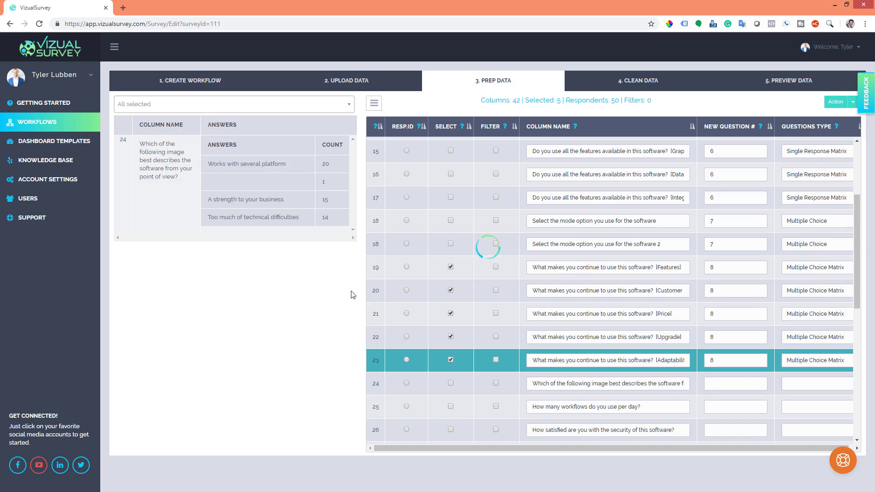
# Examine the answers of the split "What makes you continue to use this software?" columns, from Features through Adaptability 2.
pyautogui.scroll(-5, 593, 296)
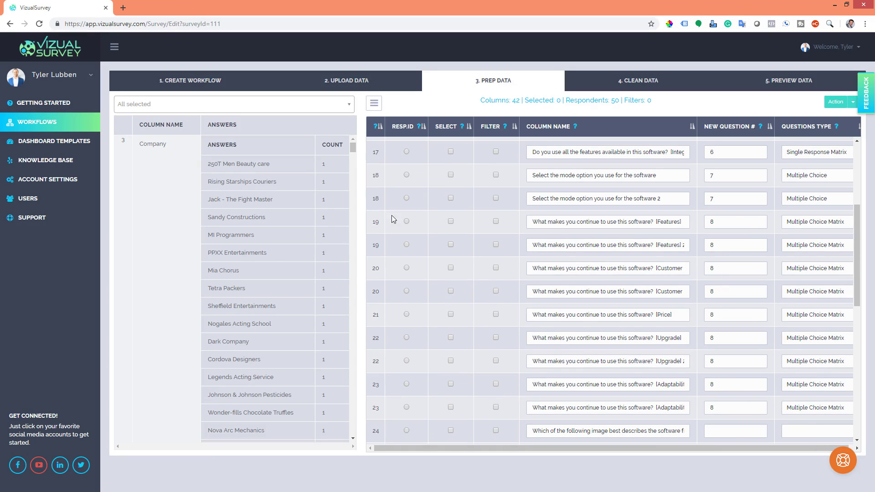
pyautogui.click(377, 223)
pyautogui.click(377, 246)
pyautogui.click(375, 268)
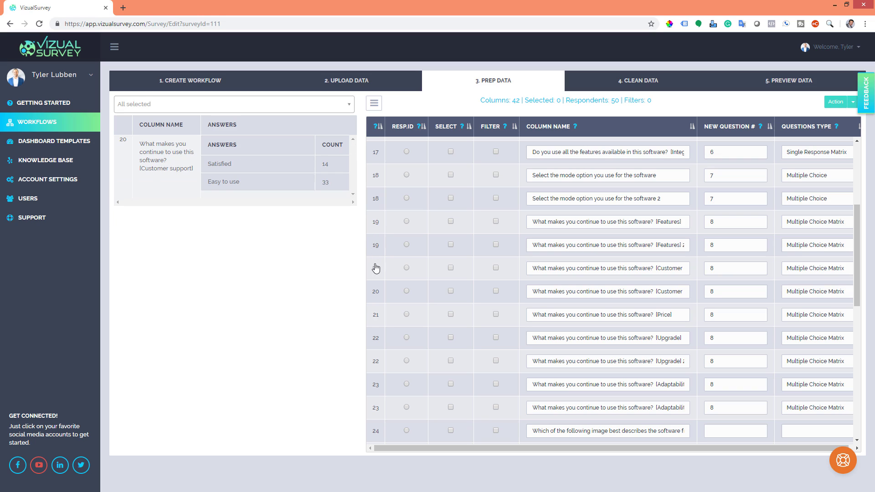
pyautogui.click(375, 291)
pyautogui.click(372, 317)
pyautogui.click(376, 340)
pyautogui.click(373, 363)
pyautogui.click(376, 386)
pyautogui.click(374, 401)
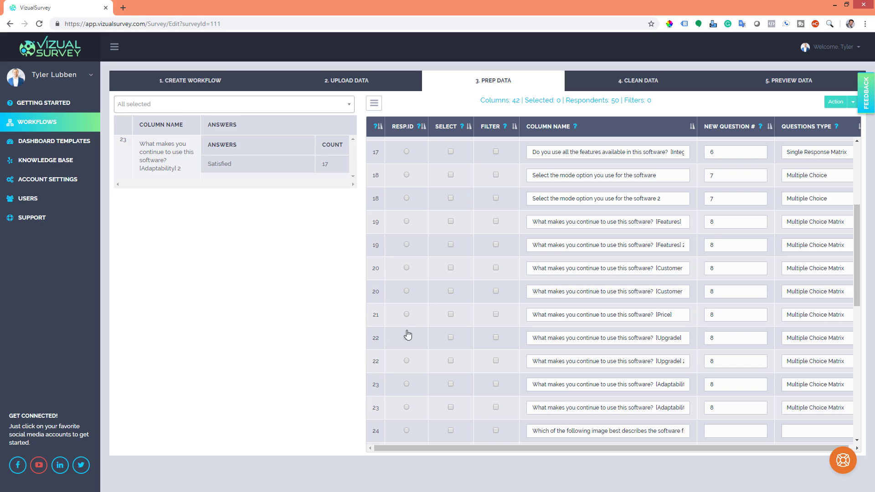
# Review the answers of "Which of the following image best describes the software" and assign it new question number 9 and type Single Response.
pyautogui.scroll(-3, 413, 324)
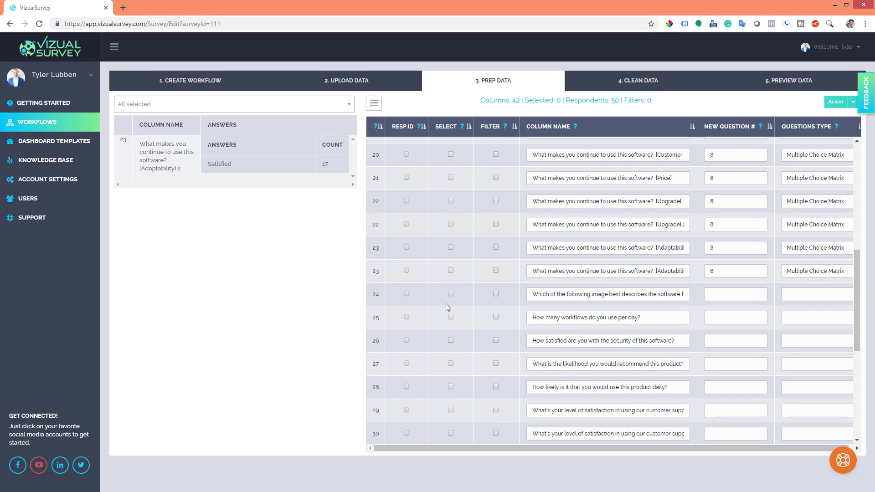
pyautogui.click(381, 300)
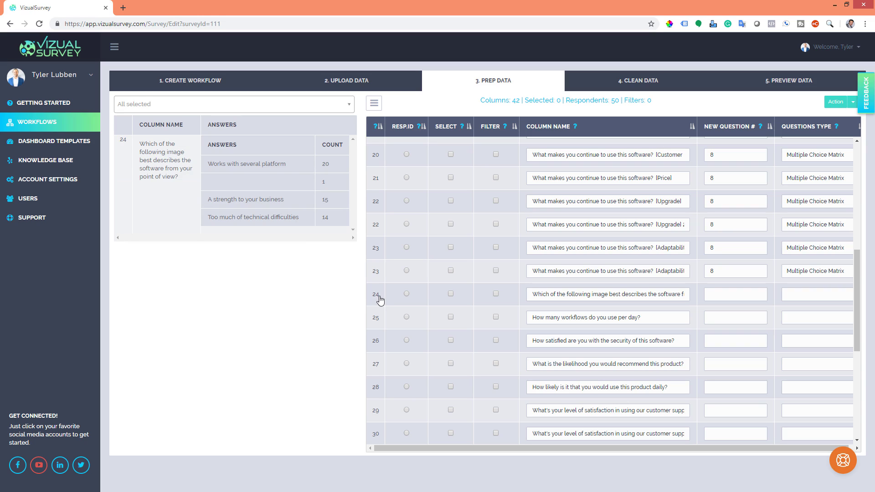
pyautogui.click(725, 293)
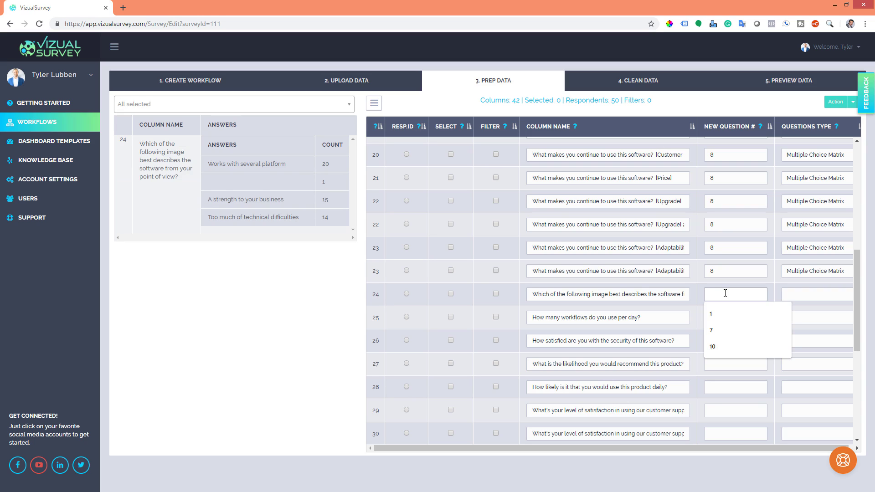
pyautogui.click(799, 294)
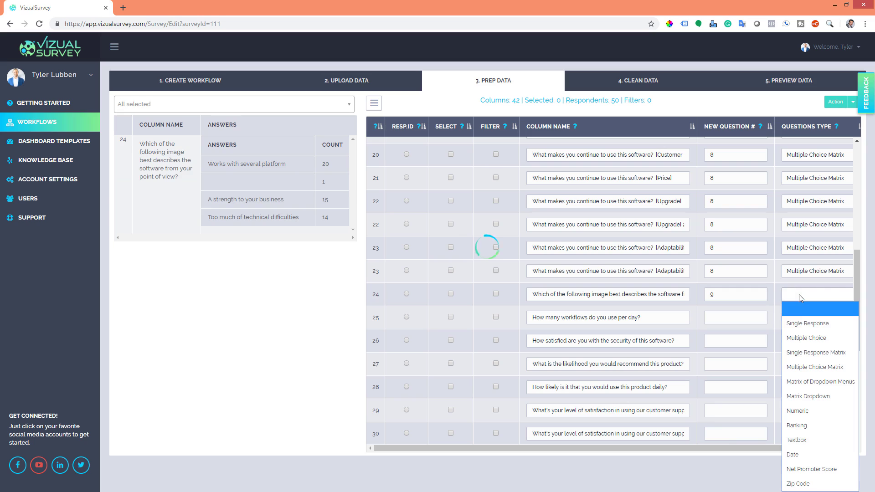
pyautogui.click(802, 323)
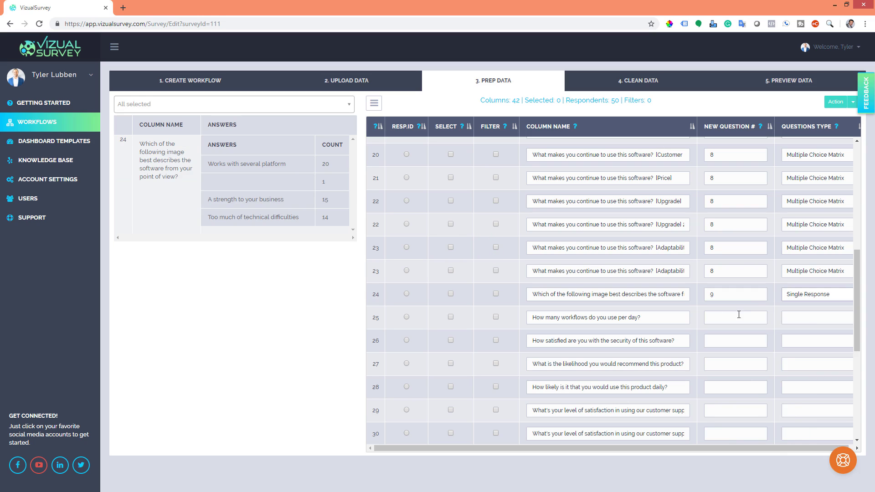
# Review the answers of "How many workflows do you use per day?" and assign it new question number 10 and type Numeric.
pyautogui.click(379, 324)
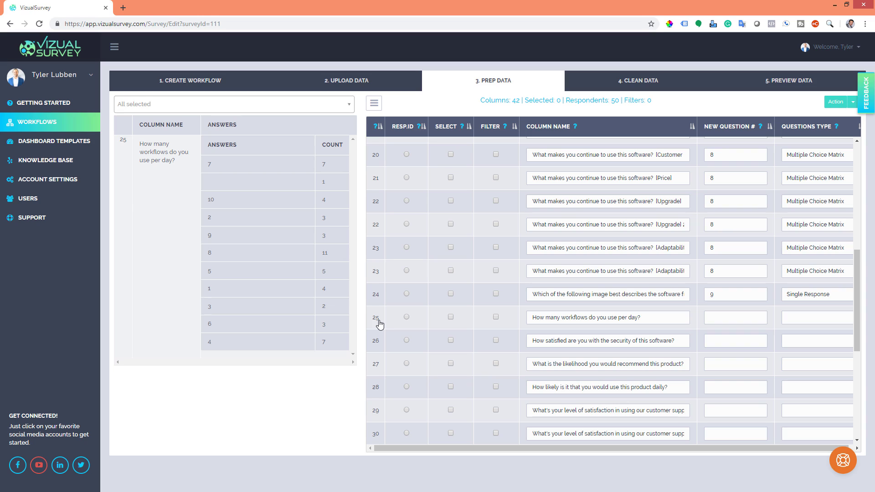
pyautogui.click(718, 319)
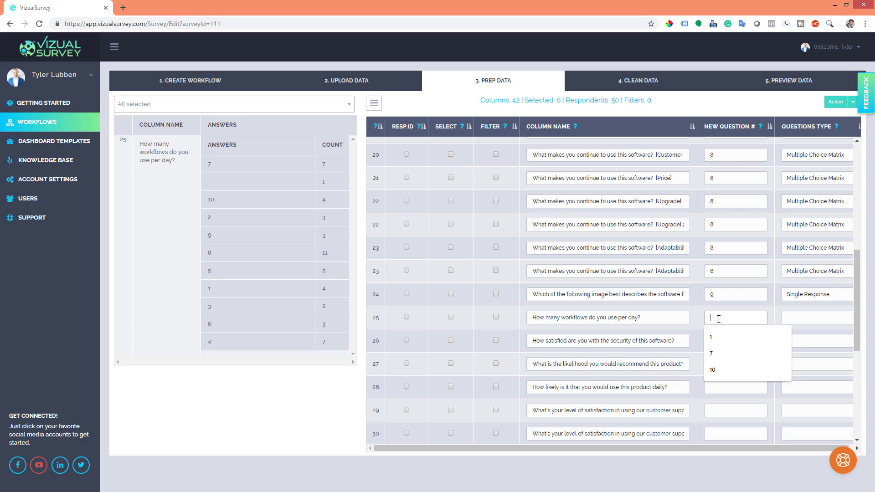
pyautogui.write('10')
pyautogui.click(803, 319)
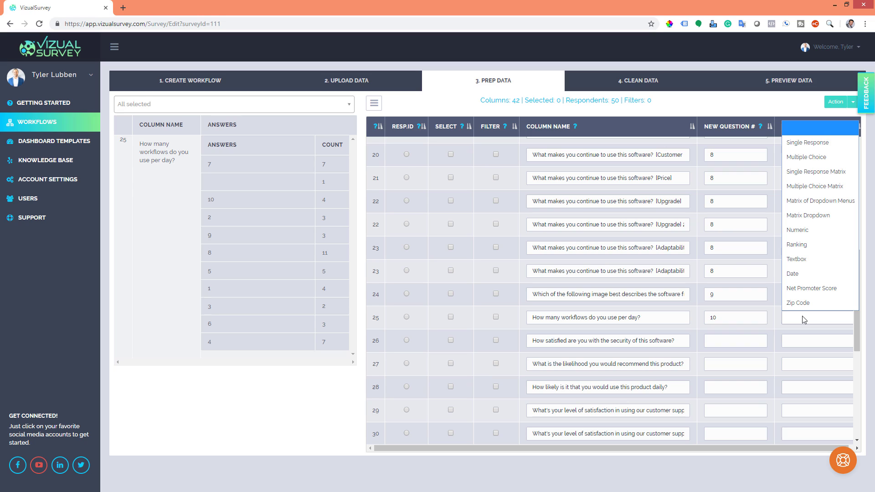
pyautogui.click(805, 229)
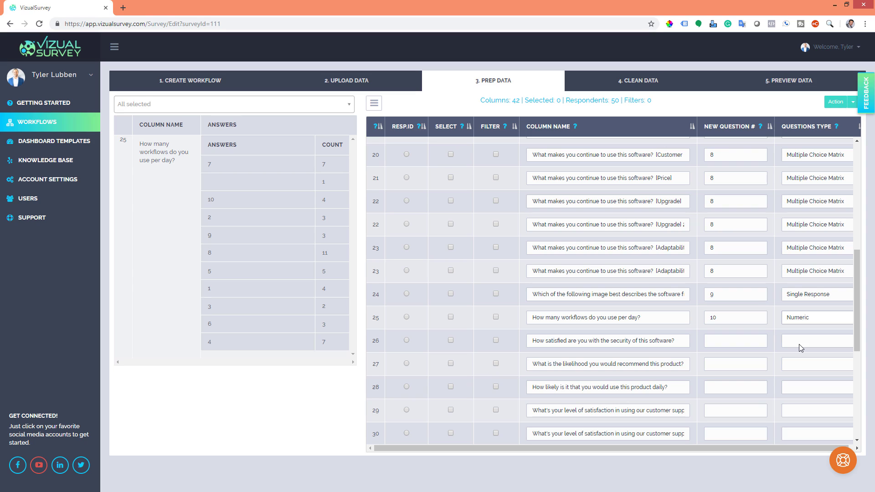
# Review the answers of "How satisfied are you with the security of this software?" and assign it new question number 11 and type Single Response.
pyautogui.click(377, 344)
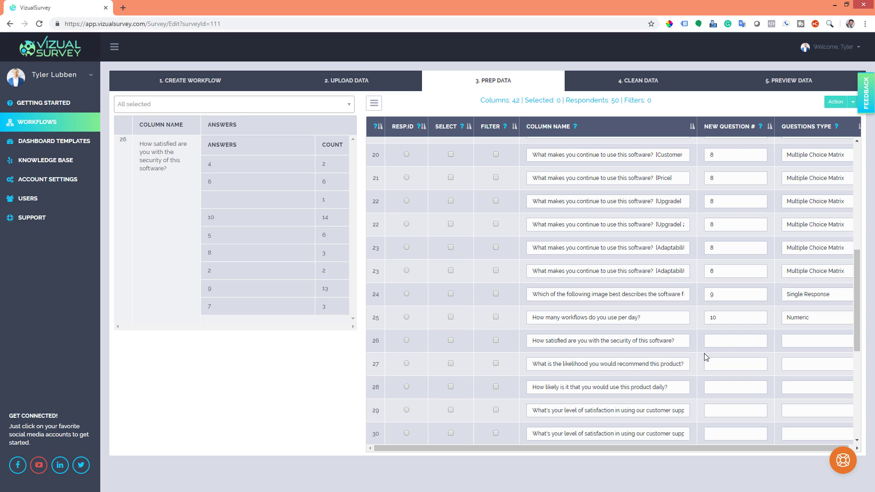
pyautogui.click(737, 341)
pyautogui.write('11')
pyautogui.click(814, 341)
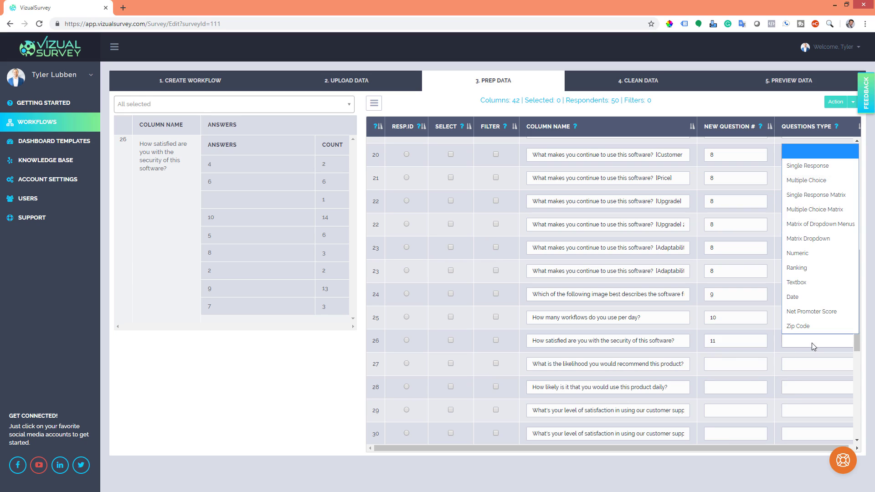
pyautogui.click(811, 166)
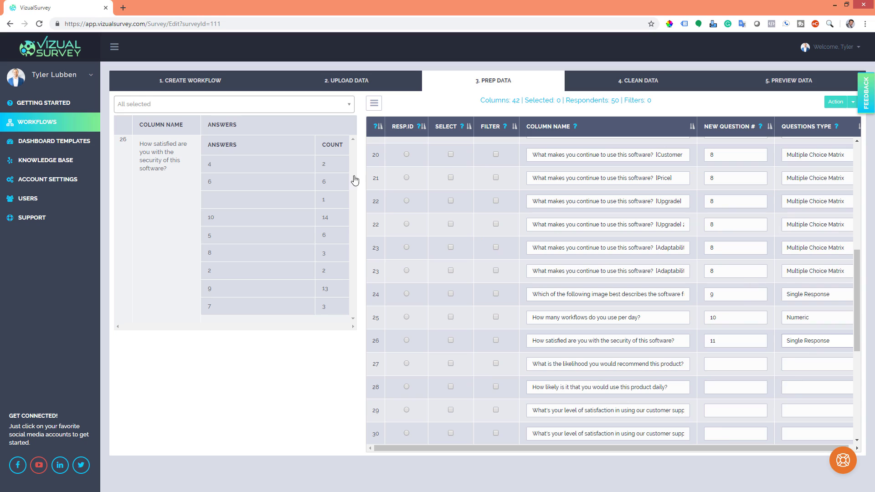
# Review the answers of "What is the likelihood you would recommend this product?" and assign it new question number 12 and type Net Promoter Score.
pyautogui.click(382, 368)
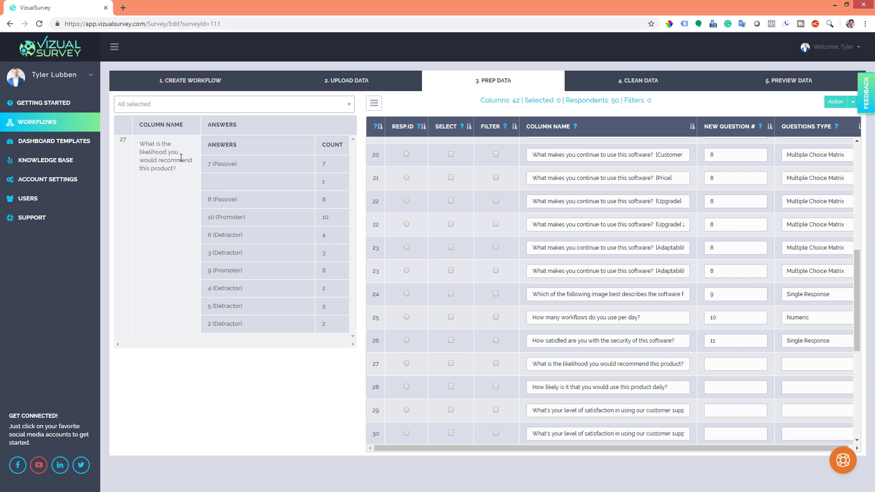
pyautogui.click(721, 362)
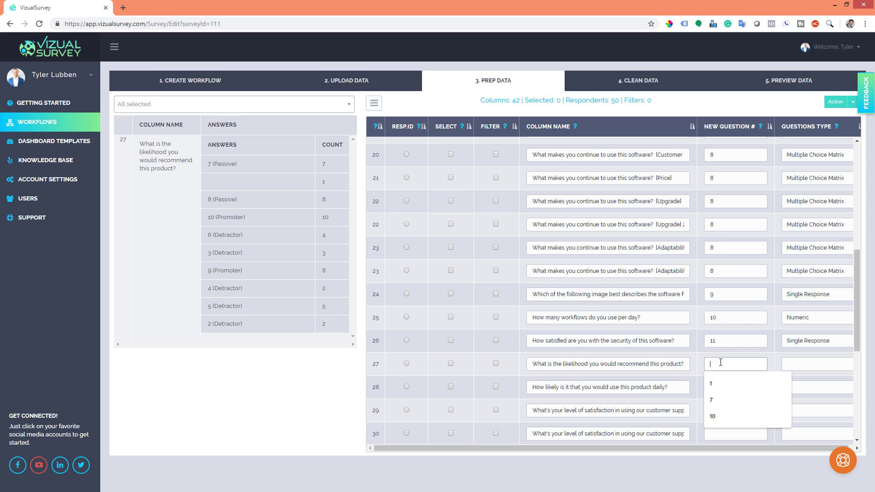
pyautogui.write('12')
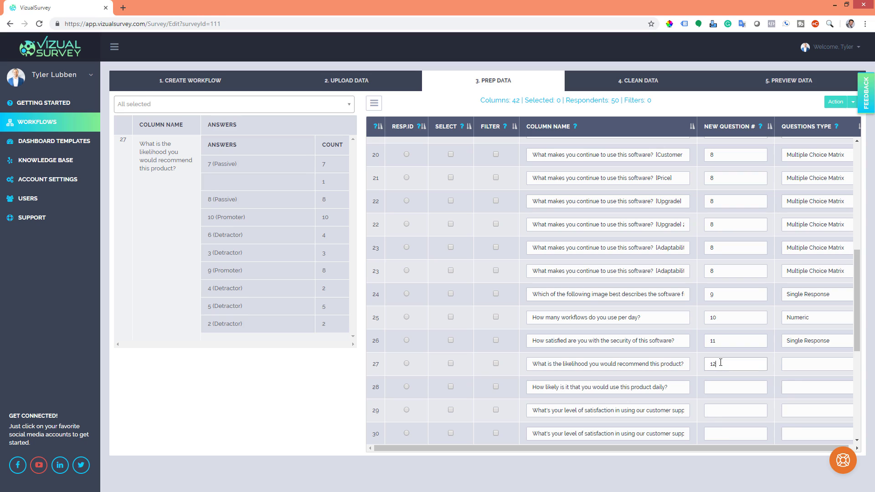
pyautogui.click(815, 370)
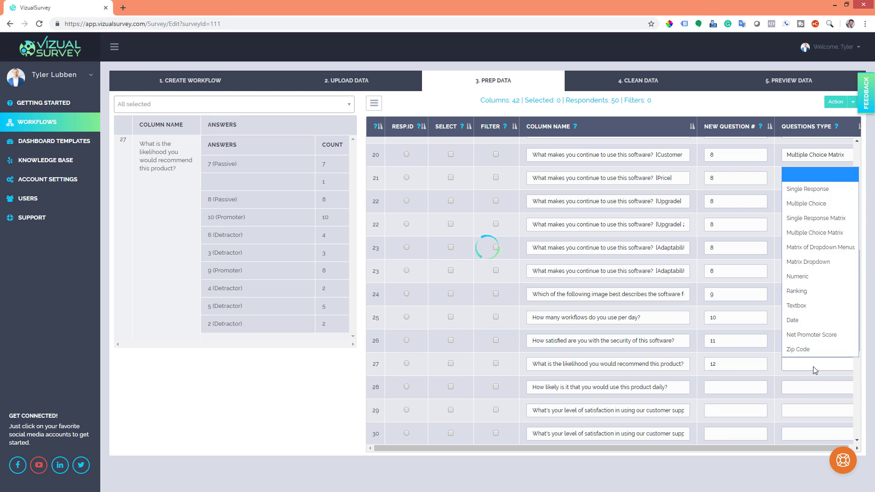
pyautogui.click(815, 335)
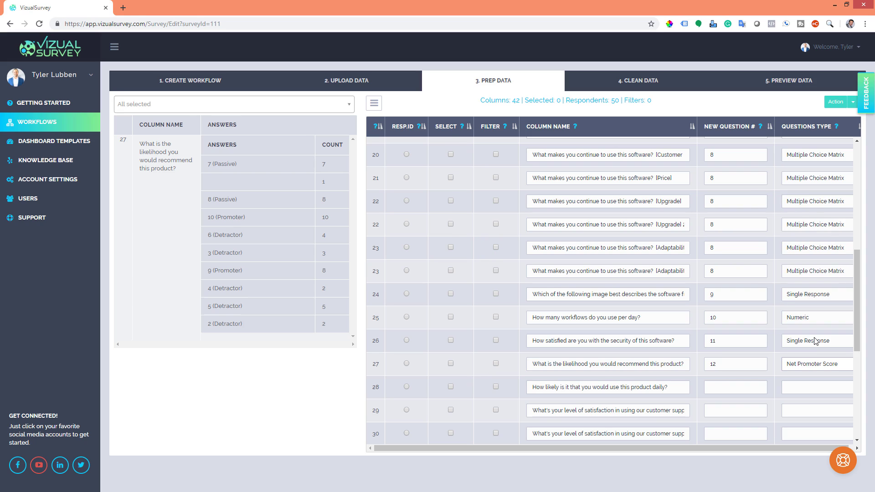
# Review the answers of "How likely is it that you would use this product daily?" and assign it new question number 13 and type Single Response.
pyautogui.scroll(-2, 704, 343)
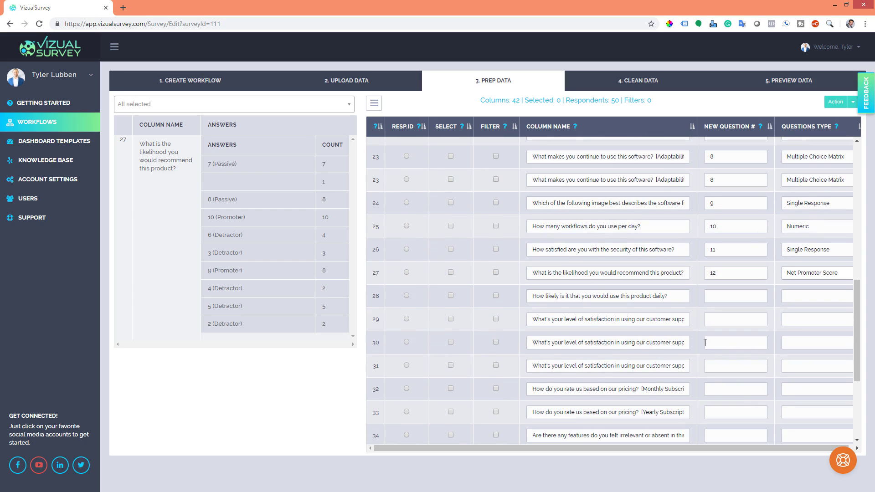
pyautogui.click(377, 299)
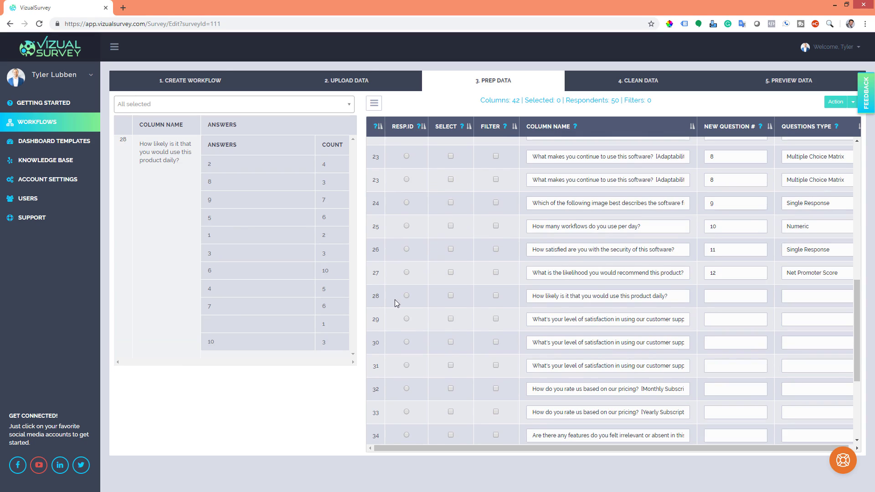
pyautogui.click(719, 303)
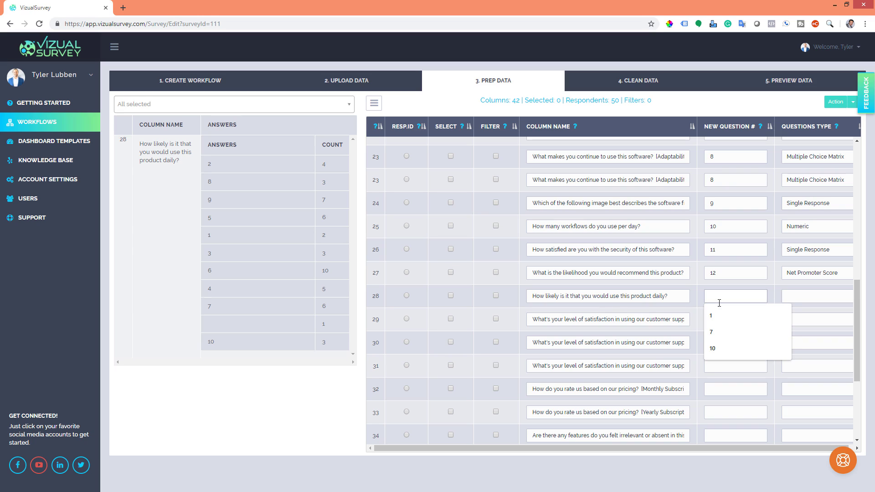
pyautogui.write('13')
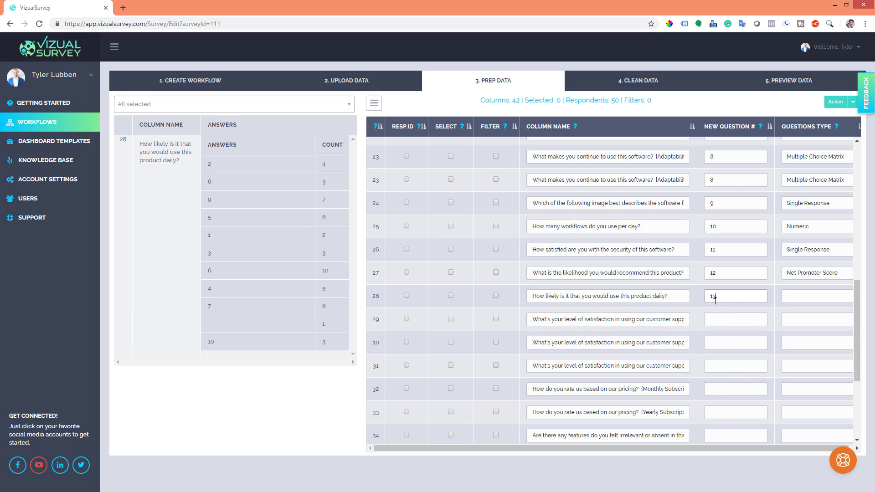
pyautogui.click(791, 300)
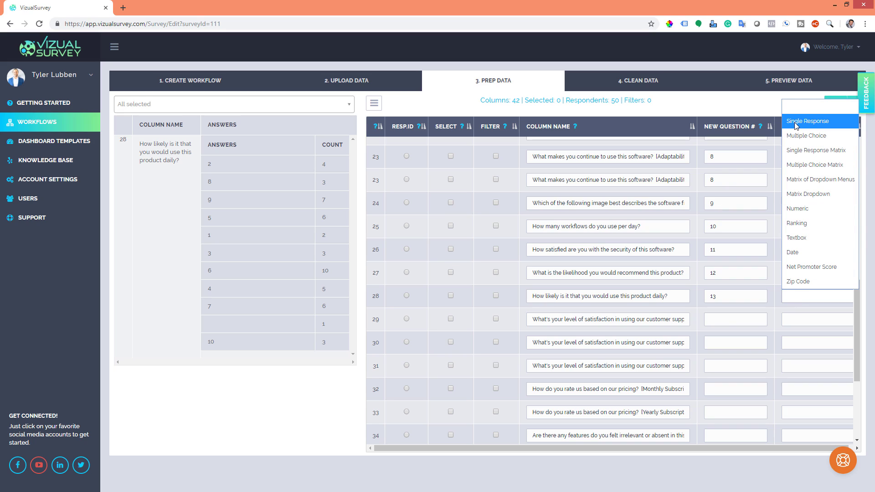
pyautogui.click(806, 121)
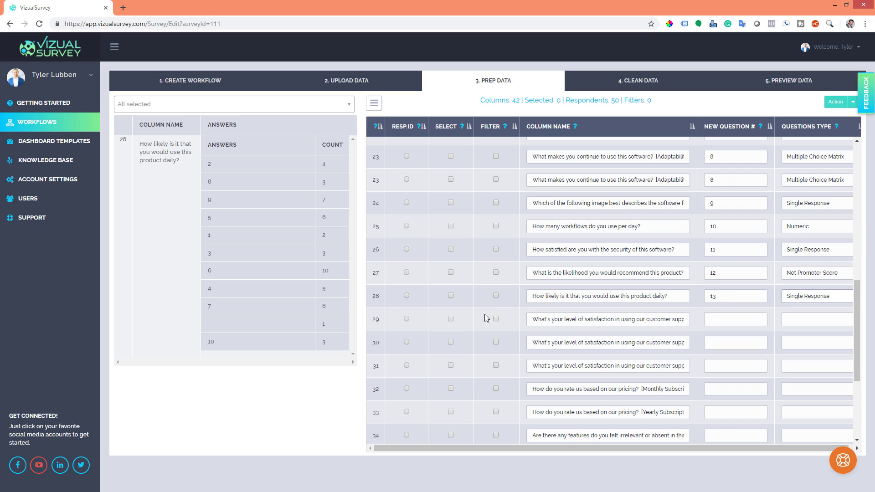
# Review the answers of the first customer support satisfaction column and assign new question number 14 to all three columns of that question.
pyautogui.click(373, 322)
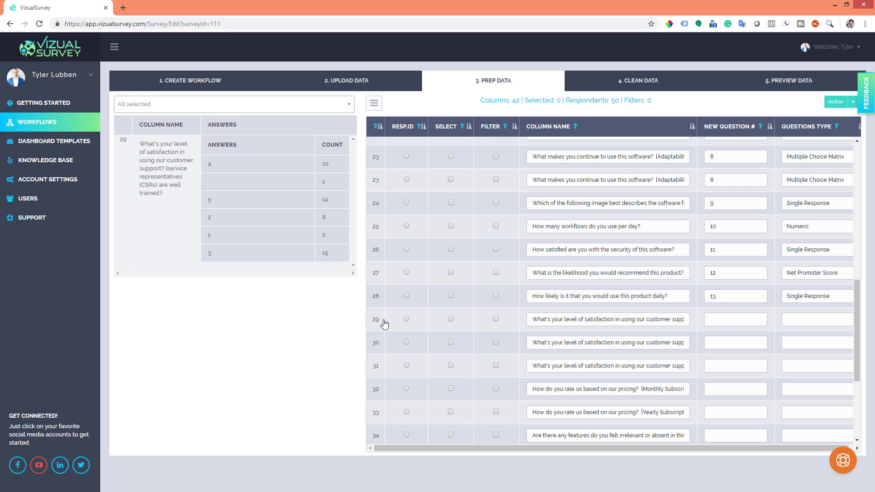
pyautogui.click(736, 321)
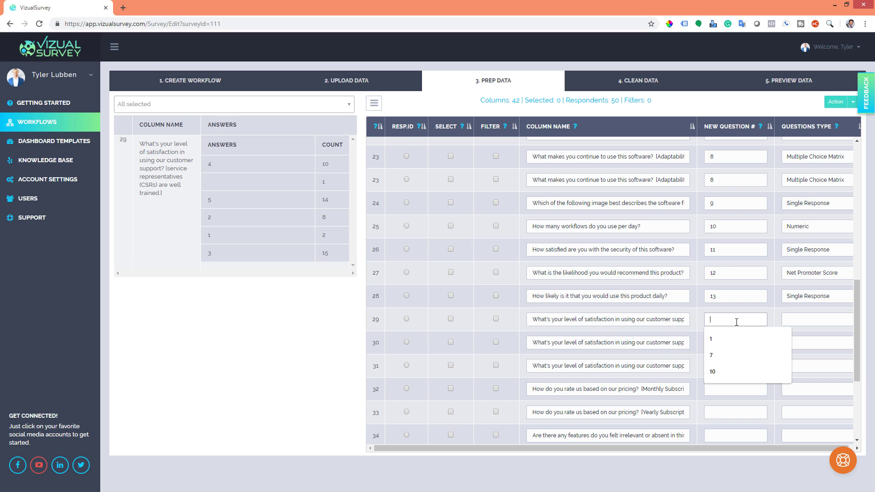
pyautogui.write('14')
pyautogui.click(729, 339)
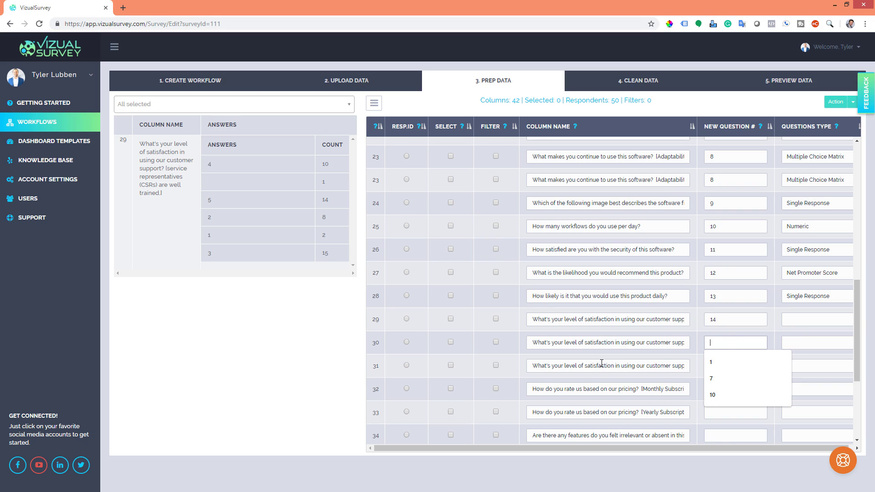
pyautogui.write('14')
pyautogui.click(723, 366)
pyautogui.write('14')
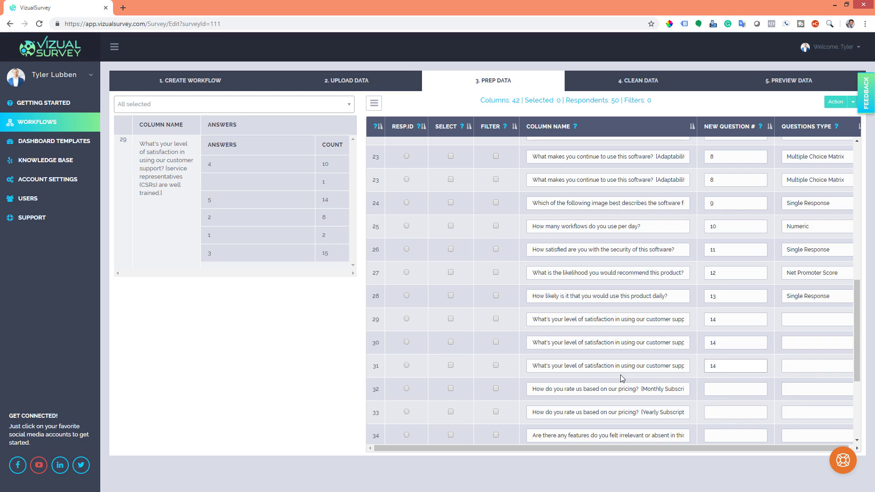
# Compare the answers of the customer support satisfaction columns and set their question type to Single Response Matrix.
pyautogui.click(562, 319)
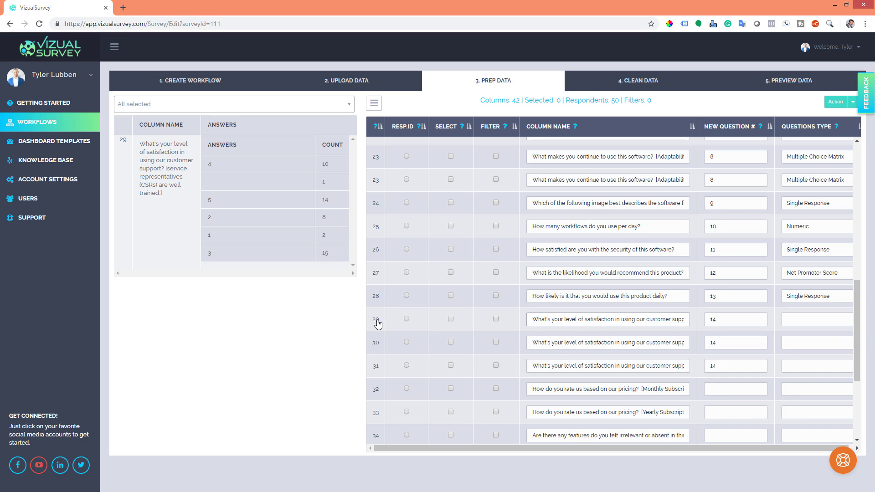
pyautogui.click(376, 349)
pyautogui.click(378, 370)
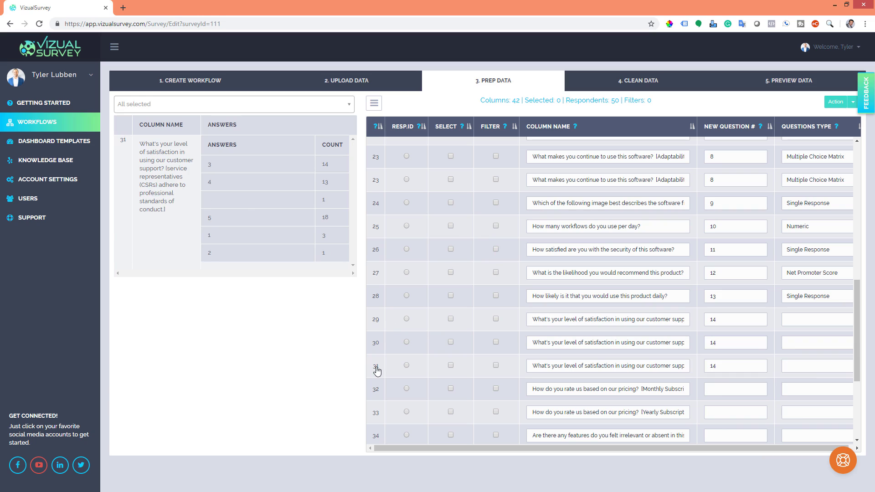
pyautogui.click(376, 351)
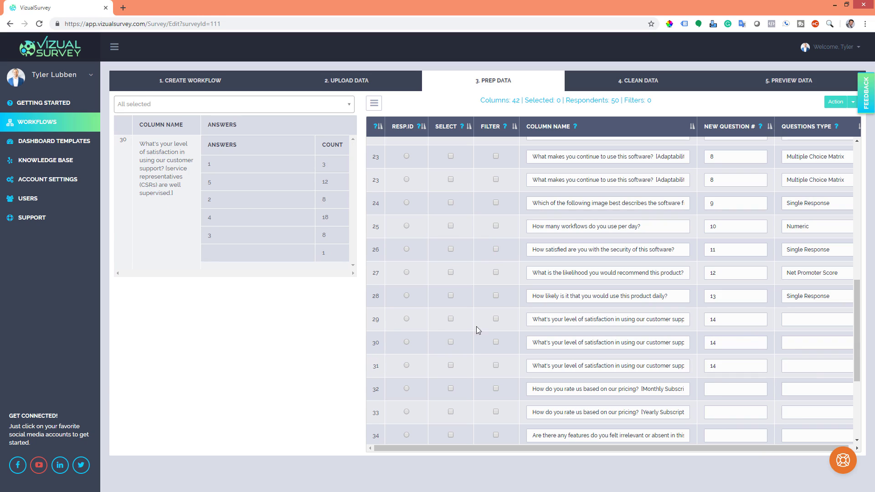
pyautogui.click(803, 324)
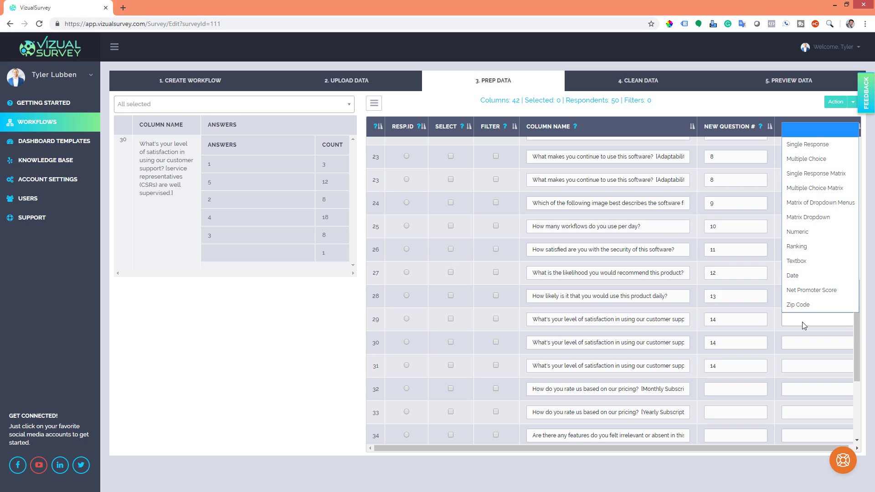
pyautogui.click(824, 177)
# Review the monthly plan answers of "How do you rate us based on our pricing?" and assign both pricing columns number 15 and type Single Response Matrix.
pyautogui.scroll(-2, 666, 362)
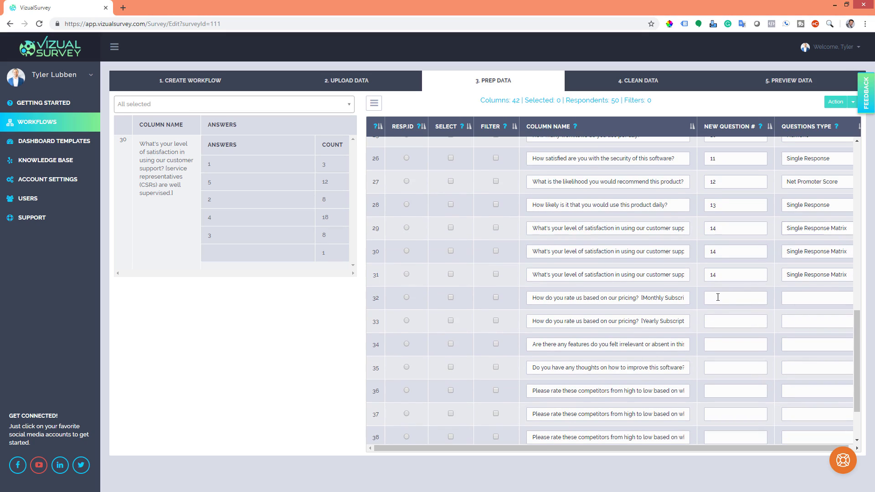
pyautogui.click(376, 304)
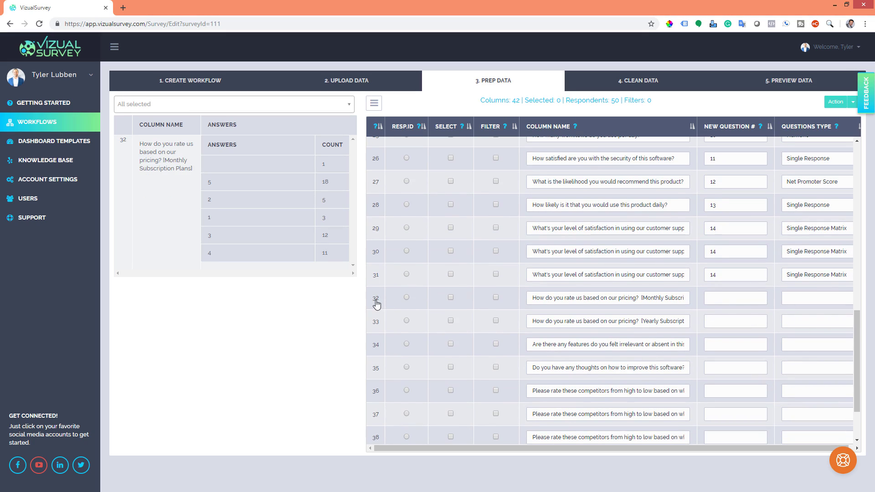
pyautogui.click(569, 298)
pyautogui.click(566, 320)
pyautogui.click(726, 298)
pyautogui.write('1')
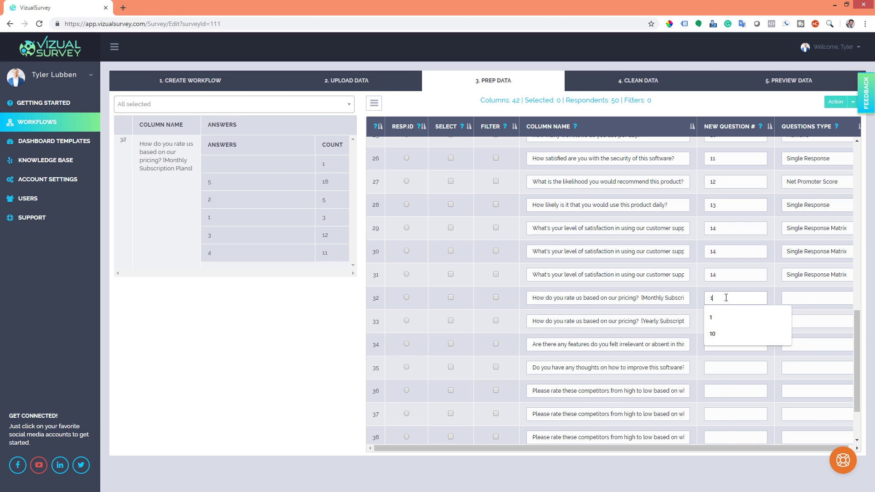
pyautogui.write('5')
pyautogui.click(724, 322)
pyautogui.write('15')
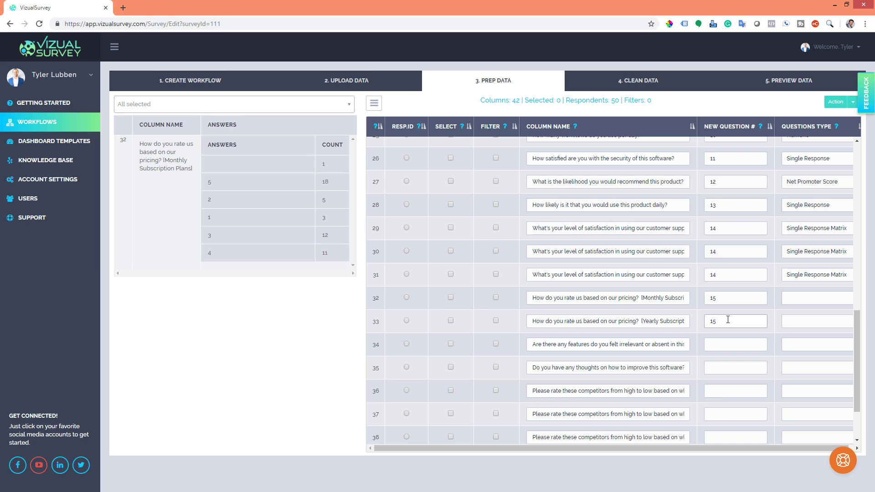
pyautogui.click(799, 299)
pyautogui.click(815, 152)
# Review the answers of "Are there any features do you felt irrelevant or absent in this software?" and assign it new question number 16 and type Textbox.
pyautogui.click(377, 351)
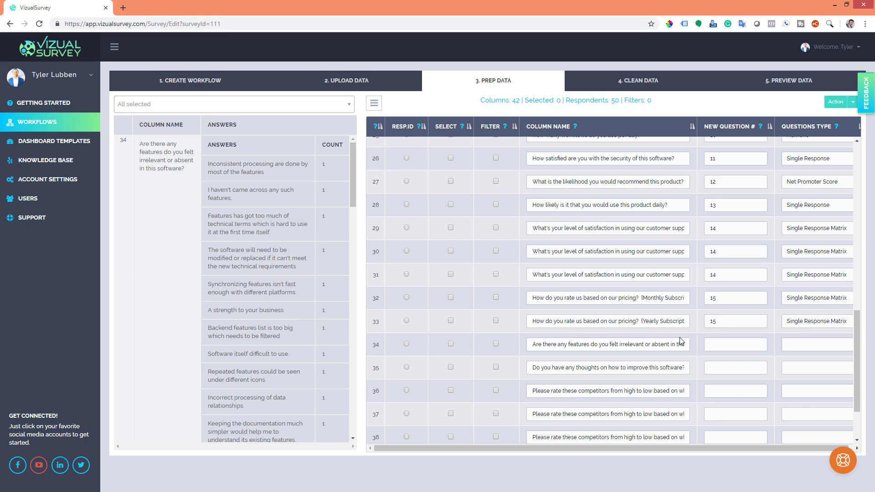
pyautogui.click(715, 343)
pyautogui.write('16')
pyautogui.click(800, 352)
pyautogui.click(802, 285)
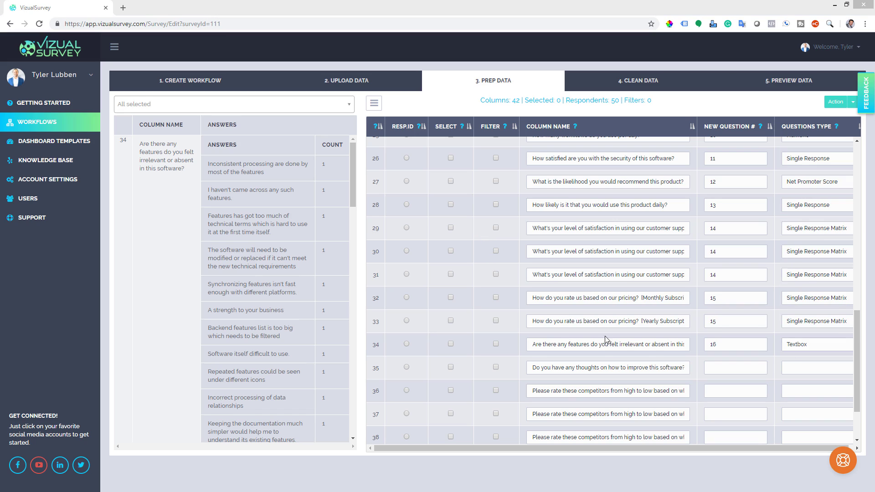
# Review the answers of "Do you have any thoughts on how to improve this software?" and assign it new question number 17 and type Textbox.
pyautogui.click(373, 372)
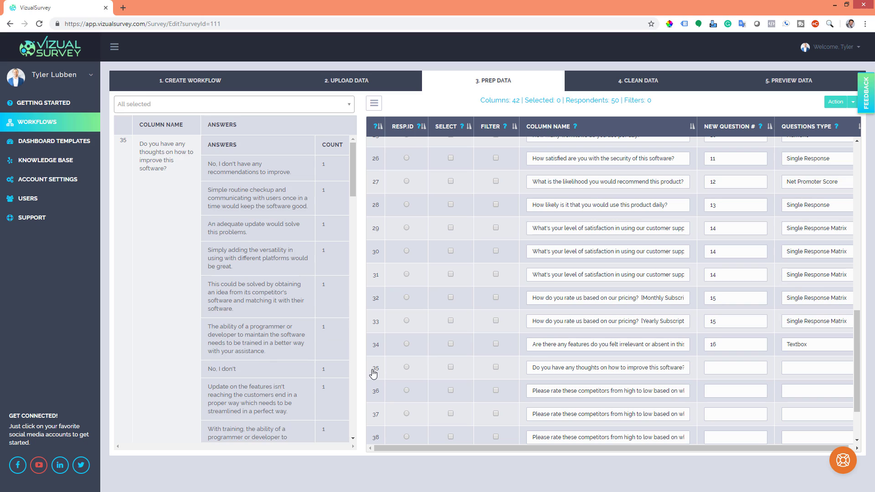
pyautogui.click(717, 366)
pyautogui.write('17')
pyautogui.click(822, 367)
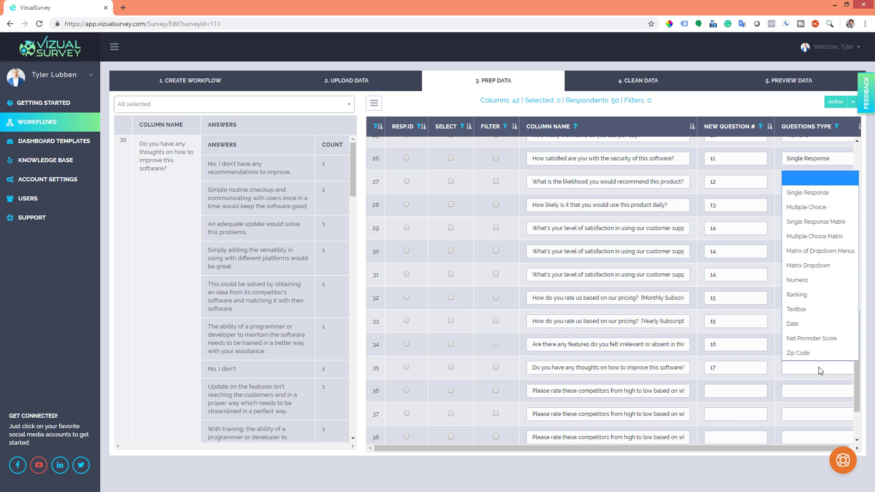
pyautogui.click(815, 309)
# Review the Tableau answers of the competitor rating question and assign its four columns new question number 18 and type Ranking.
pyautogui.click(405, 394)
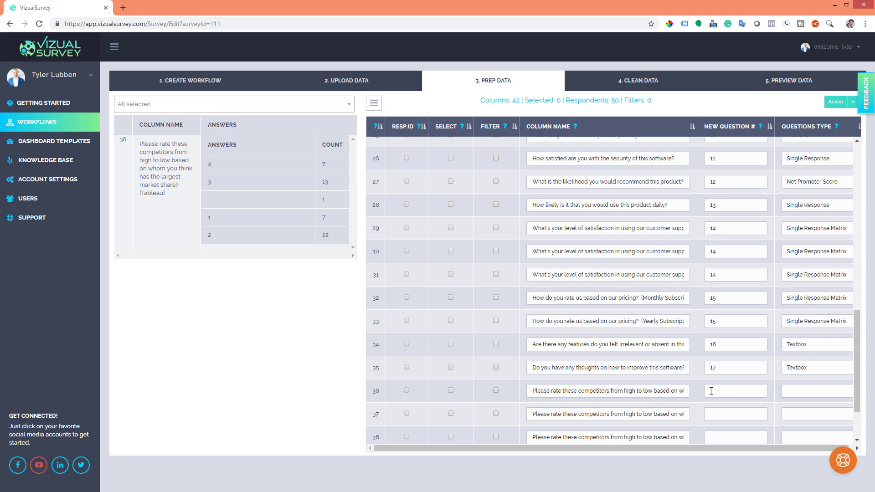
pyautogui.scroll(-3, 711, 391)
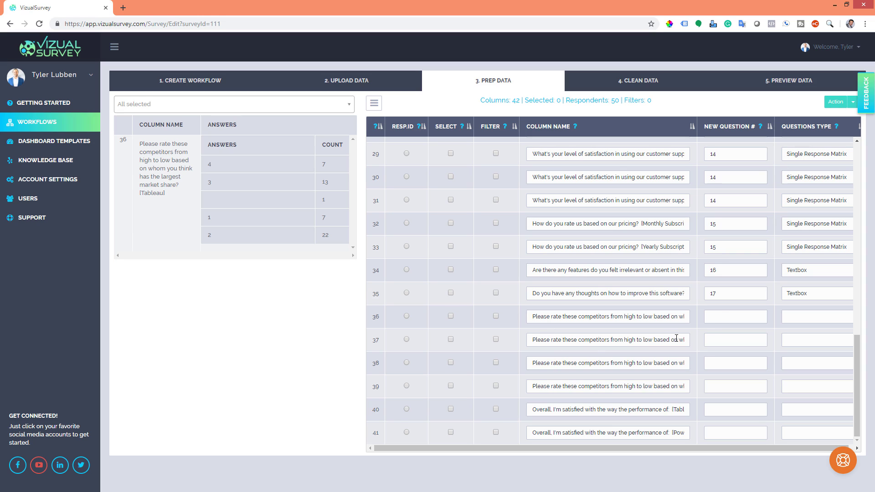
pyautogui.click(719, 316)
pyautogui.write('18')
pyautogui.click(716, 338)
pyautogui.write('18')
pyautogui.click(716, 361)
pyautogui.write('18')
pyautogui.click(716, 384)
pyautogui.write('18')
pyautogui.click(801, 318)
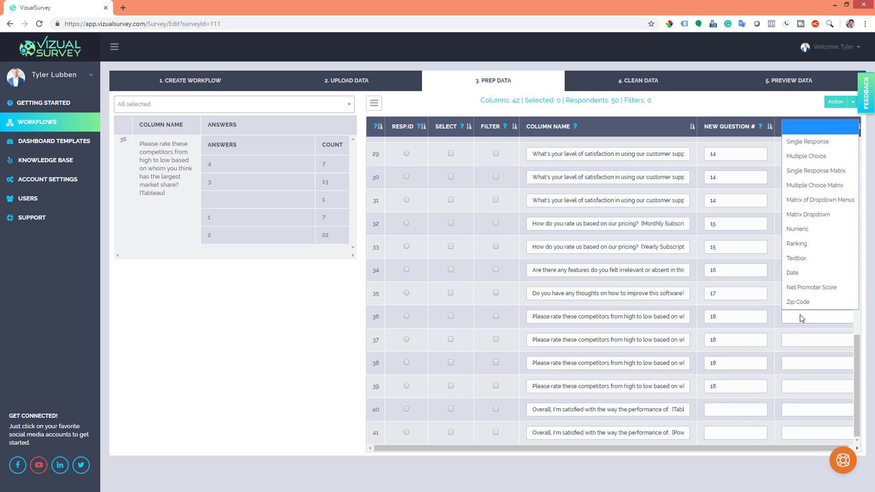
pyautogui.click(811, 245)
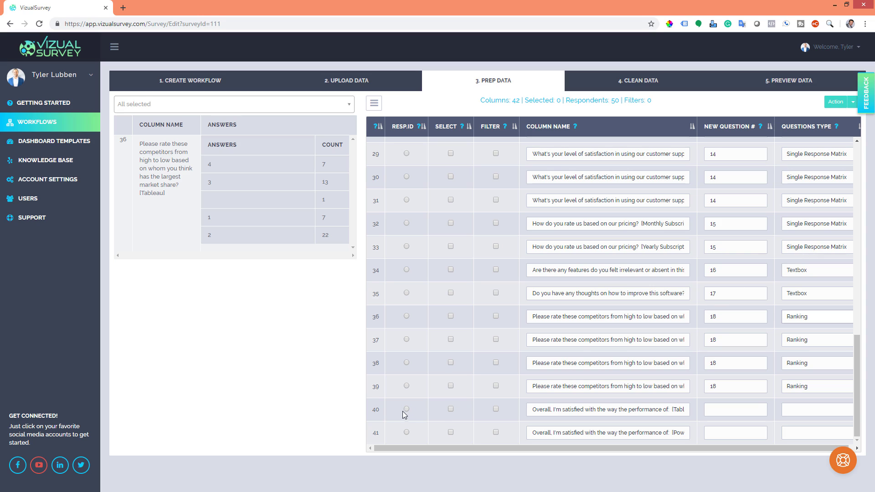
# Review the answers of the two "Overall, I'm satisfied with the way the performance of" columns and assign them number 19 and type Matrix Dropdown.
pyautogui.click(375, 412)
pyautogui.click(379, 436)
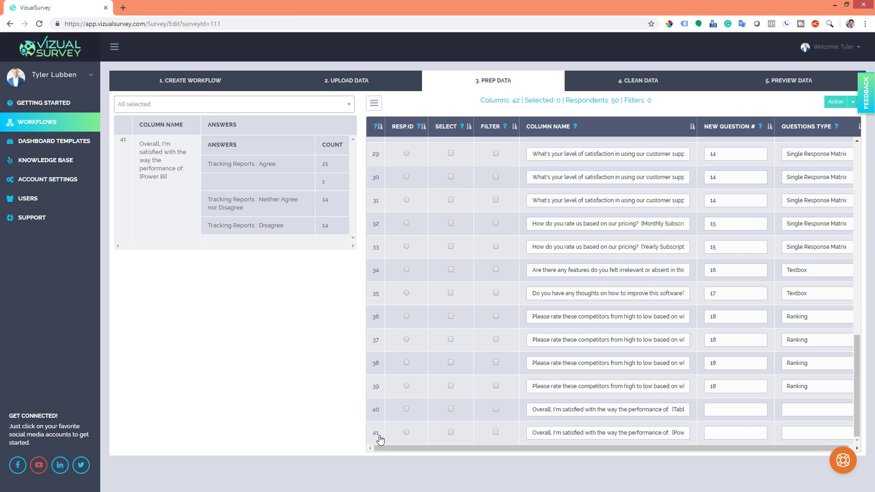
pyautogui.click(378, 413)
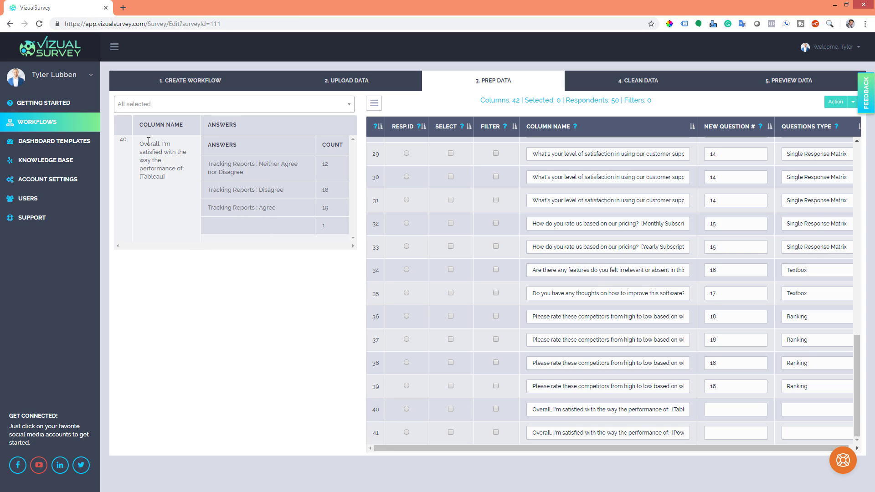
pyautogui.moveTo(140, 143); pyautogui.dragTo(138, 178)
pyautogui.click(238, 163)
pyautogui.click(729, 410)
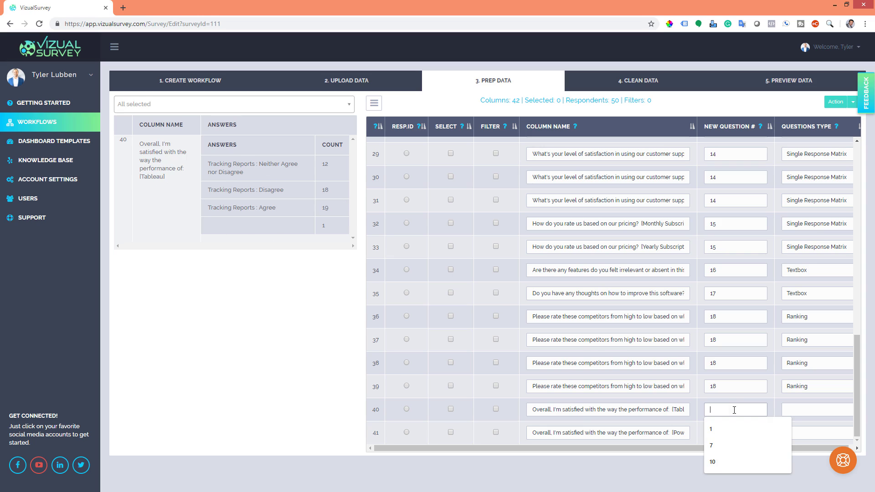
pyautogui.write('19')
pyautogui.click(728, 432)
pyautogui.write('1')
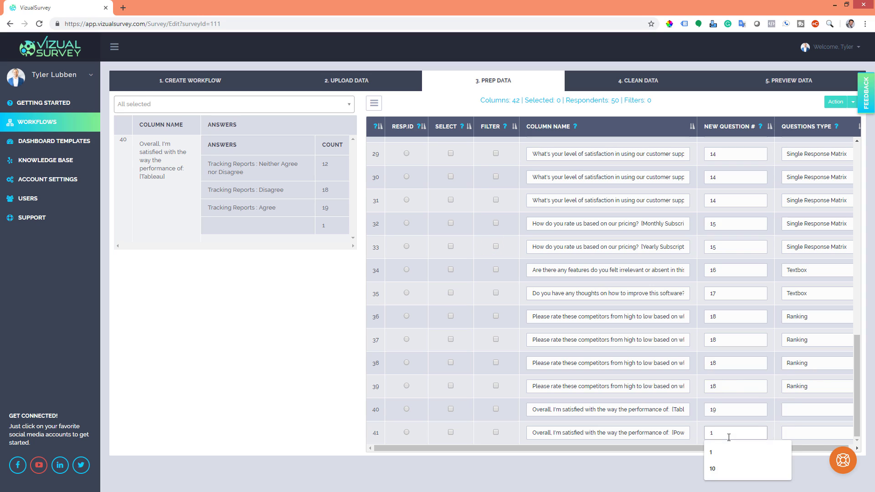
pyautogui.write('9')
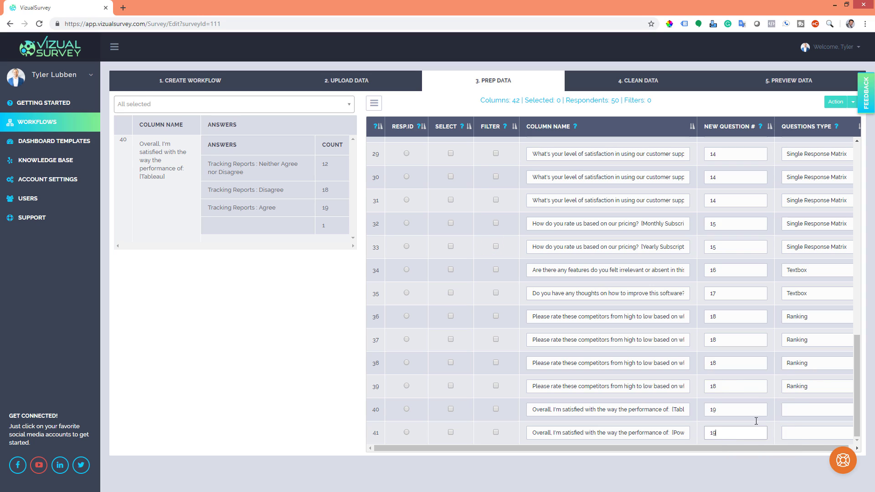
pyautogui.click(791, 418)
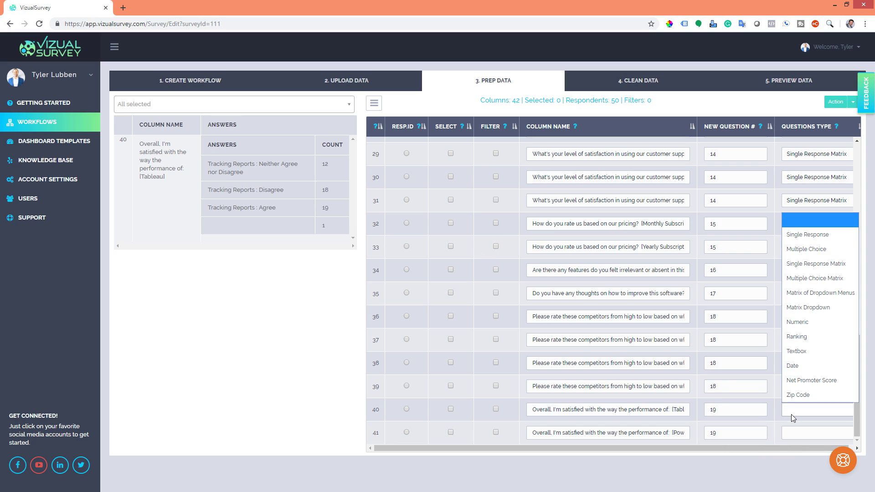
pyautogui.click(813, 308)
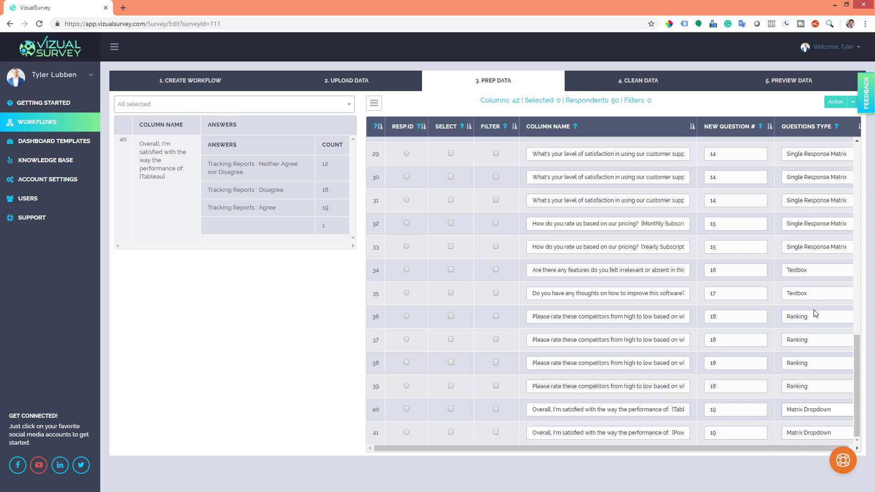
# Make the Zip Code column a filter named "Zip Code" and save it.
pyautogui.scroll(15, 816, 314)
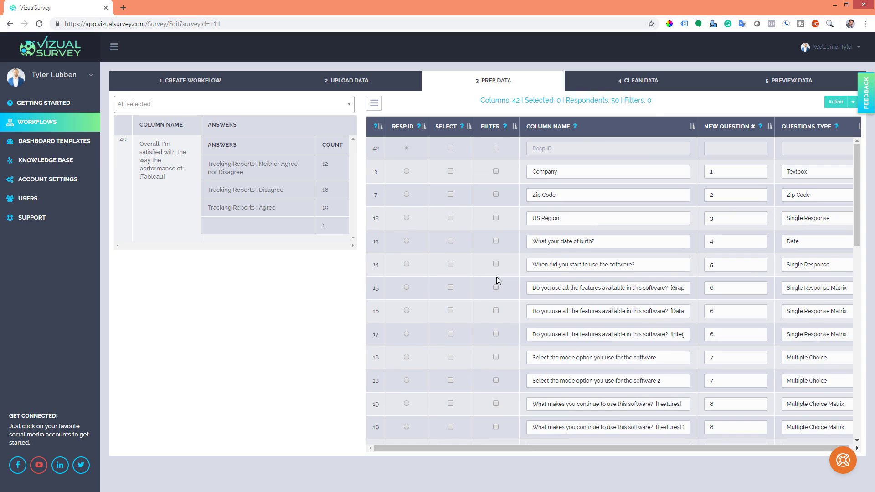
pyautogui.click(496, 194)
pyautogui.click(412, 237)
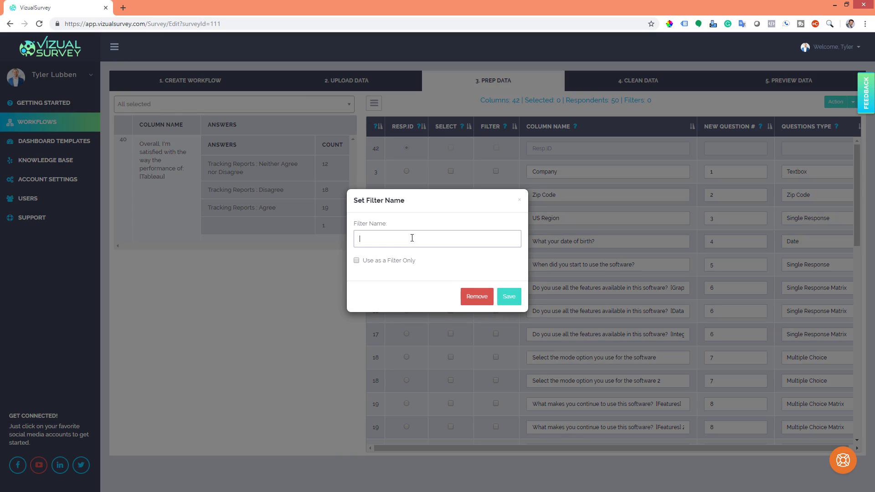
pyautogui.write('Zip Code')
pyautogui.click(506, 295)
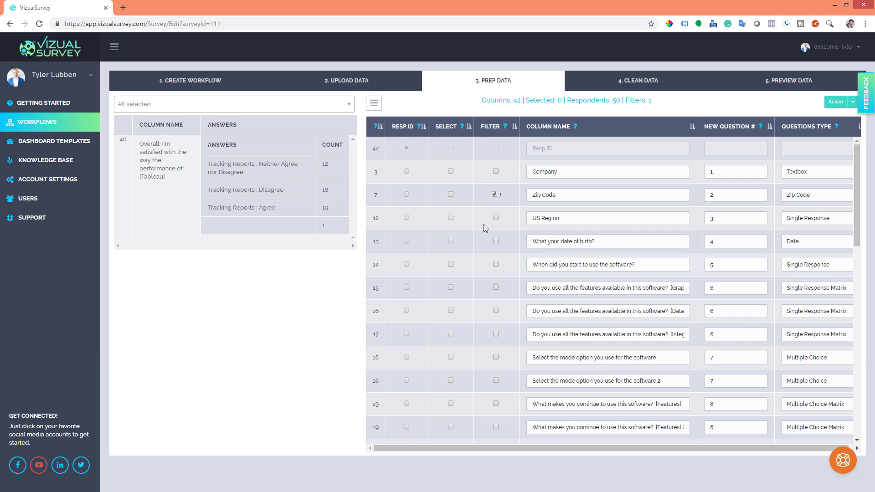
# Make the US Region column a filter named "Region" and save it.
pyautogui.click(496, 218)
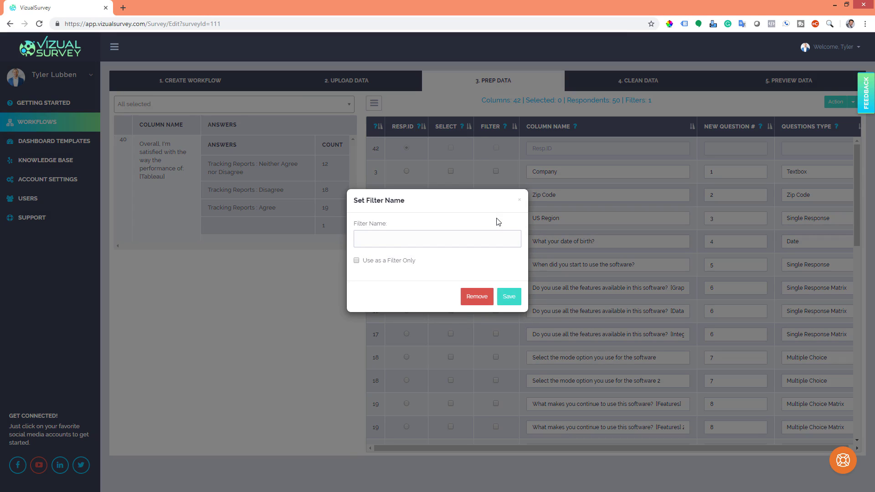
pyautogui.click(480, 235)
pyautogui.write('Region')
pyautogui.click(503, 294)
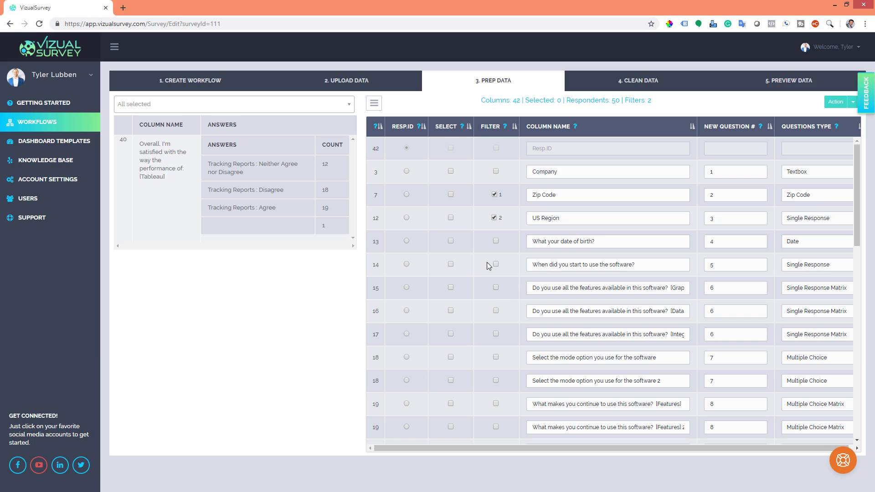
# Make the "When did you start to use the software?" column a filter named "Date" and save it.
pyautogui.click(496, 264)
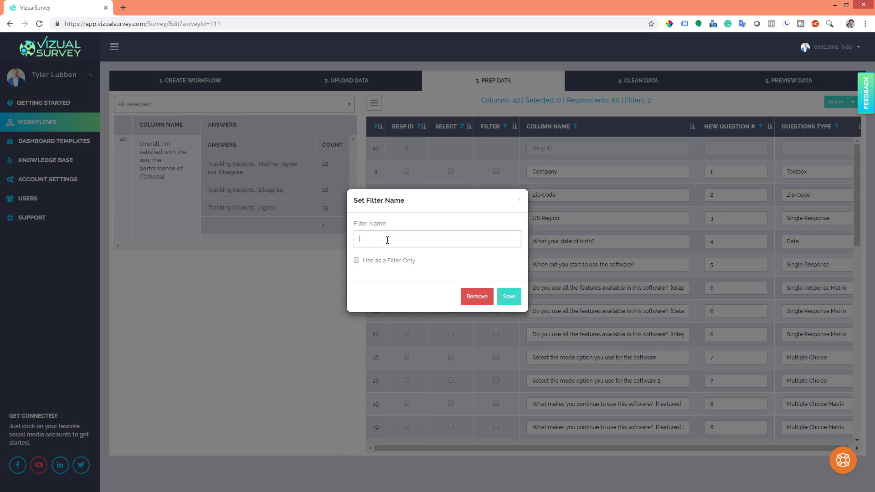
pyautogui.write('Date')
pyautogui.click(516, 304)
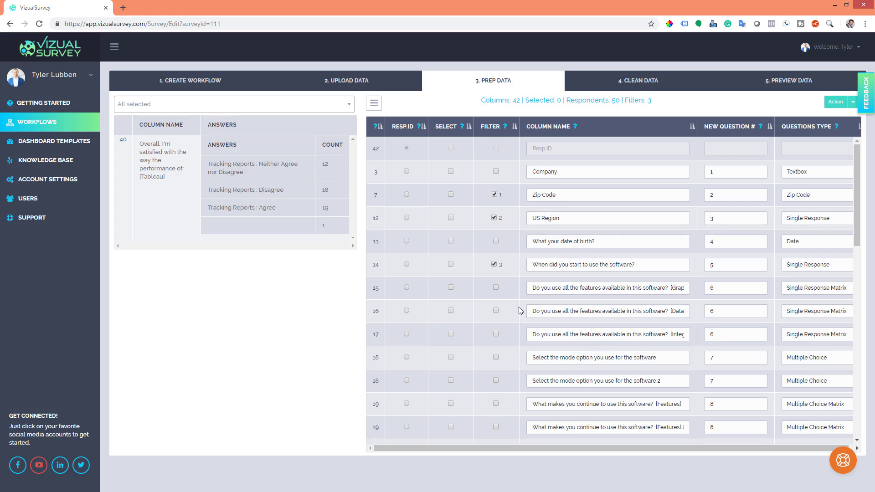